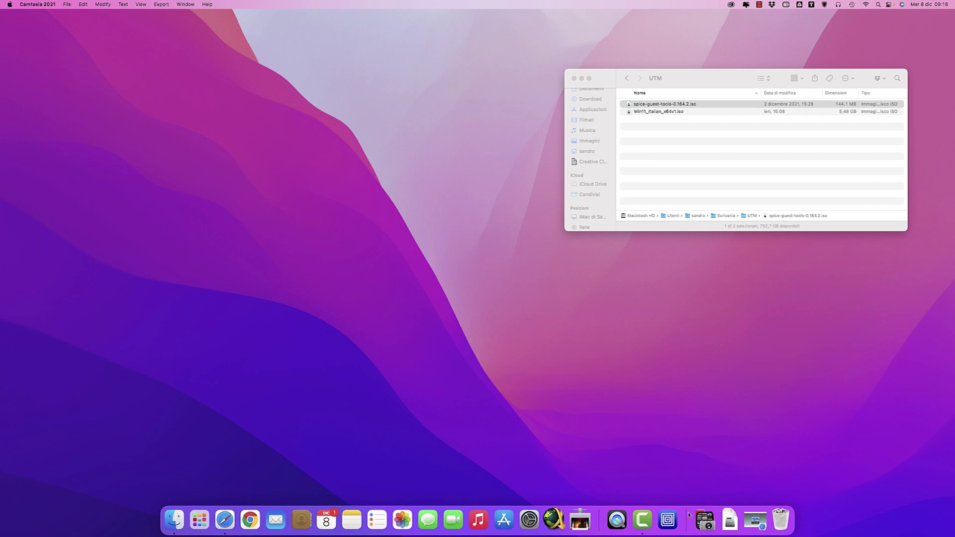
Launch UTM from the Applications folder
click(705, 520)
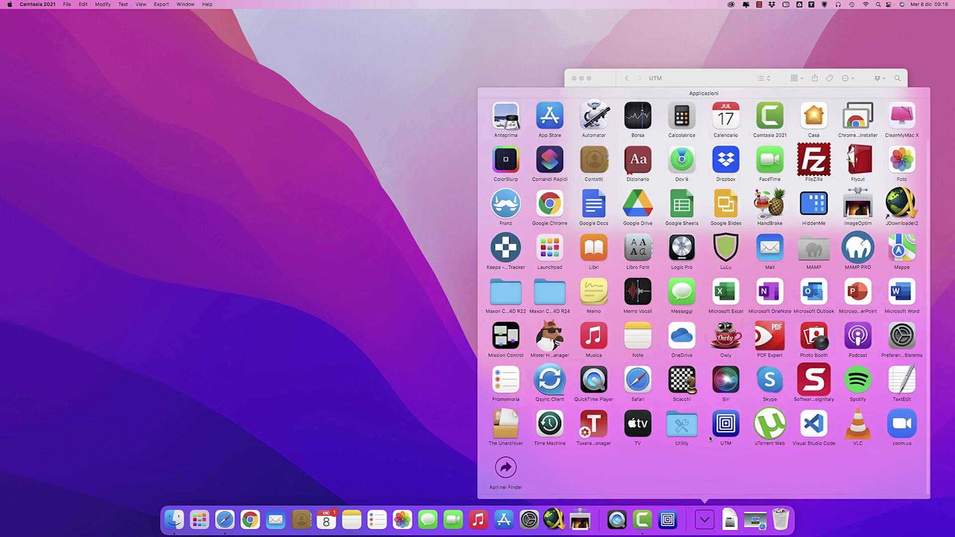
click(727, 428)
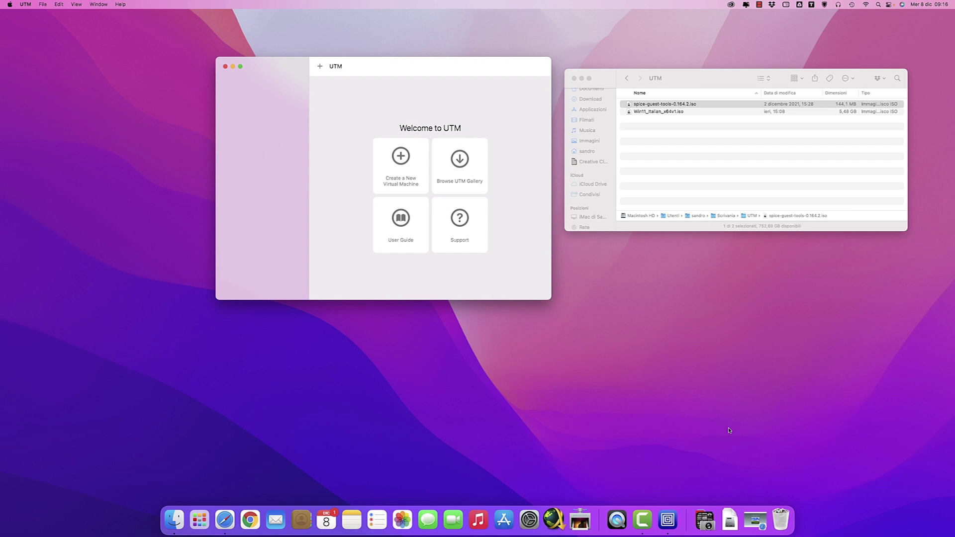
Examine the spice-guest-tools-0.164.2.iso and Win11_Italian_x64v1.iso files in the Finder's UTM folder
click(667, 104)
key(Return)
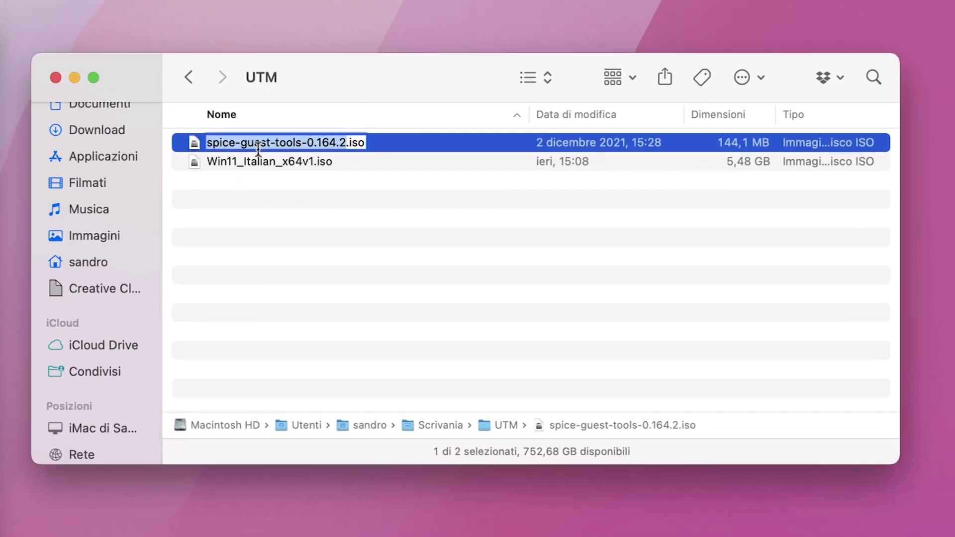
key(Escape)
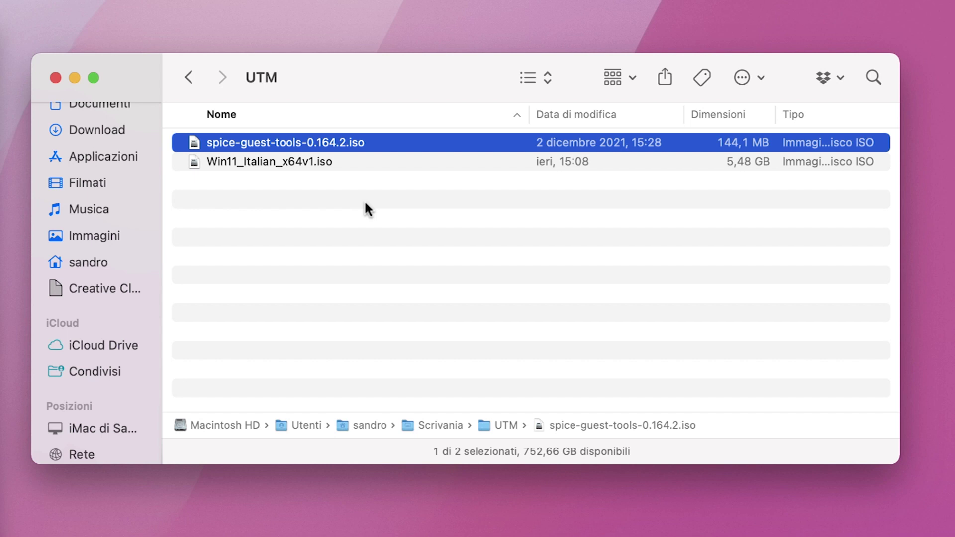
click(360, 163)
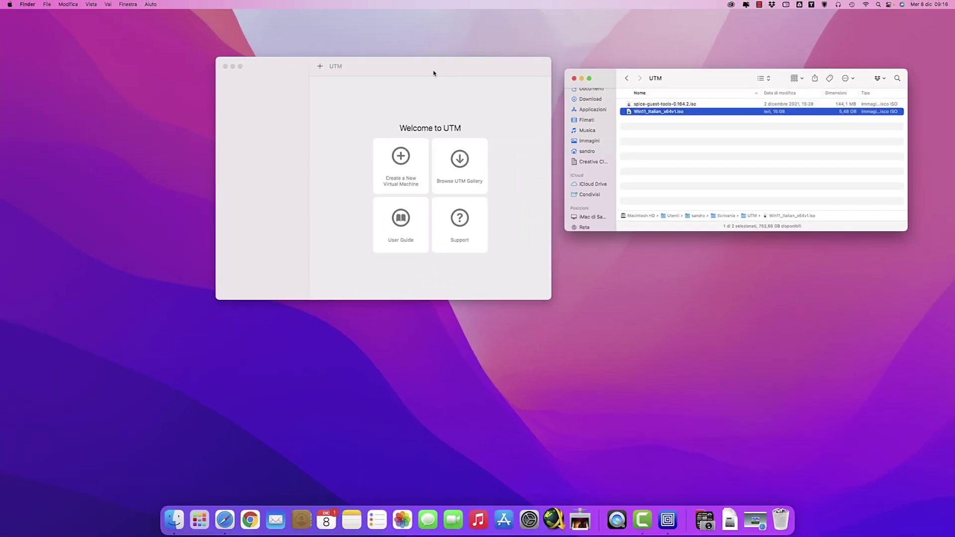
Switch to UTM and create a new virtual machine named Windows 11 with the Operating System icon style
click(422, 71)
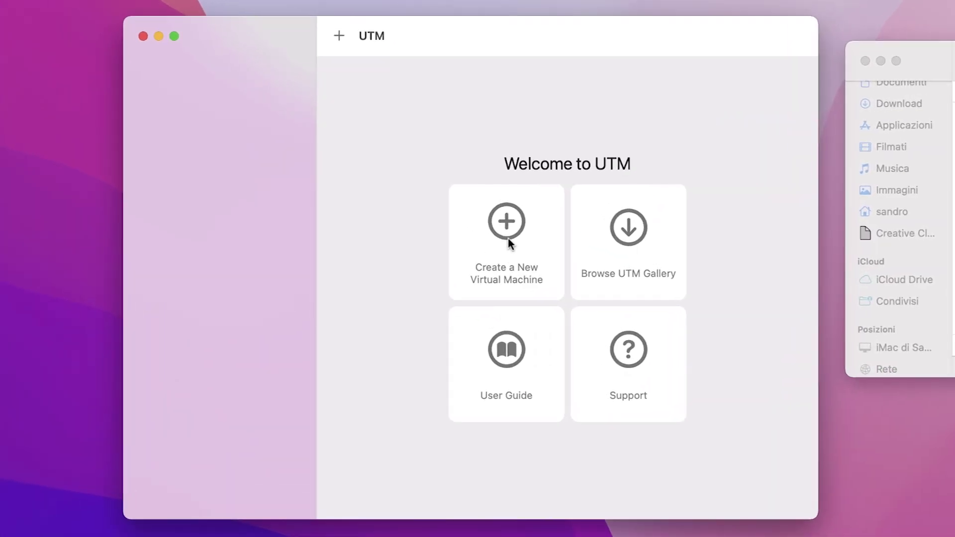
click(508, 239)
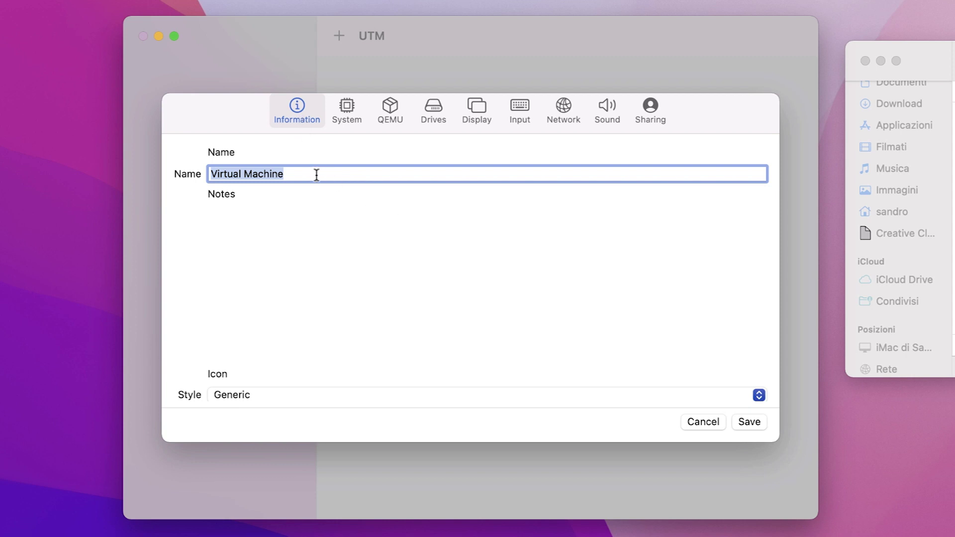
text(Windows 11)
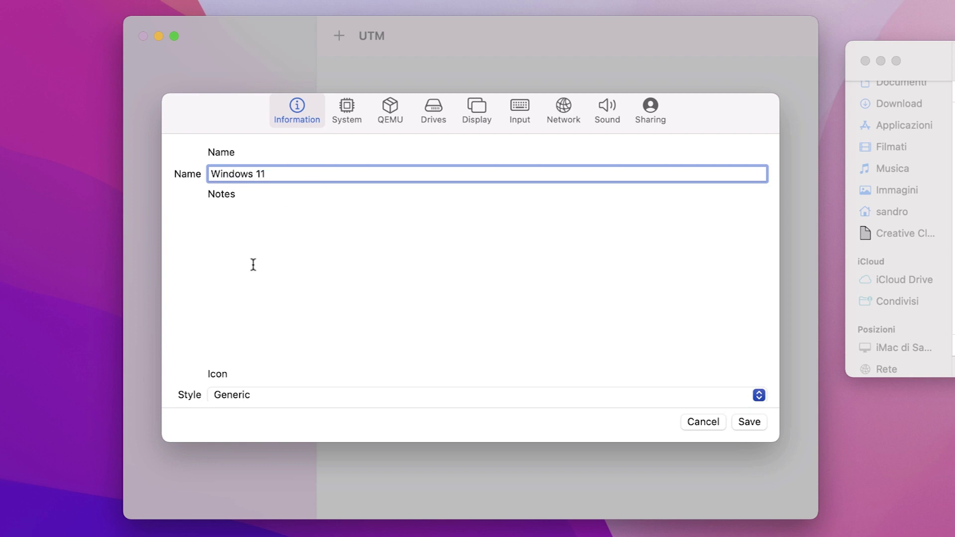
click(280, 396)
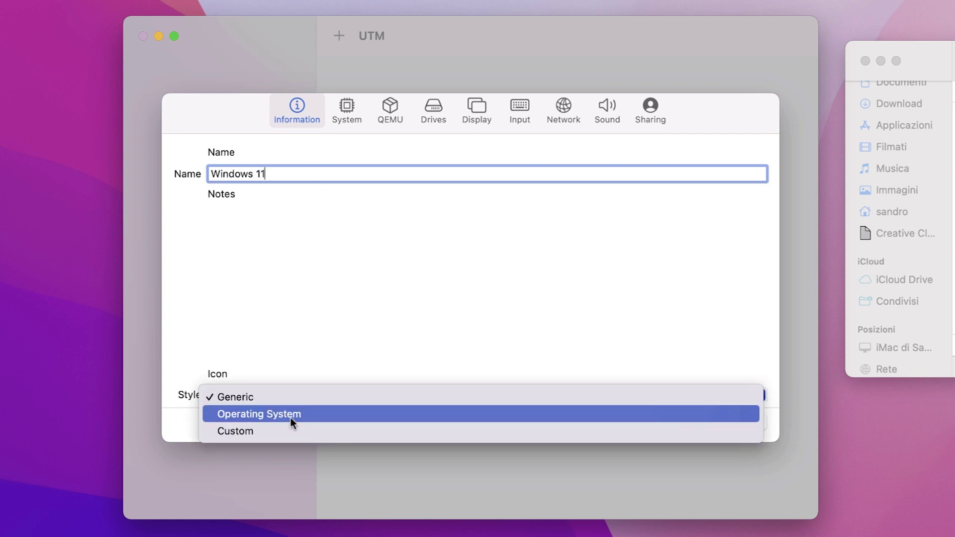
click(291, 418)
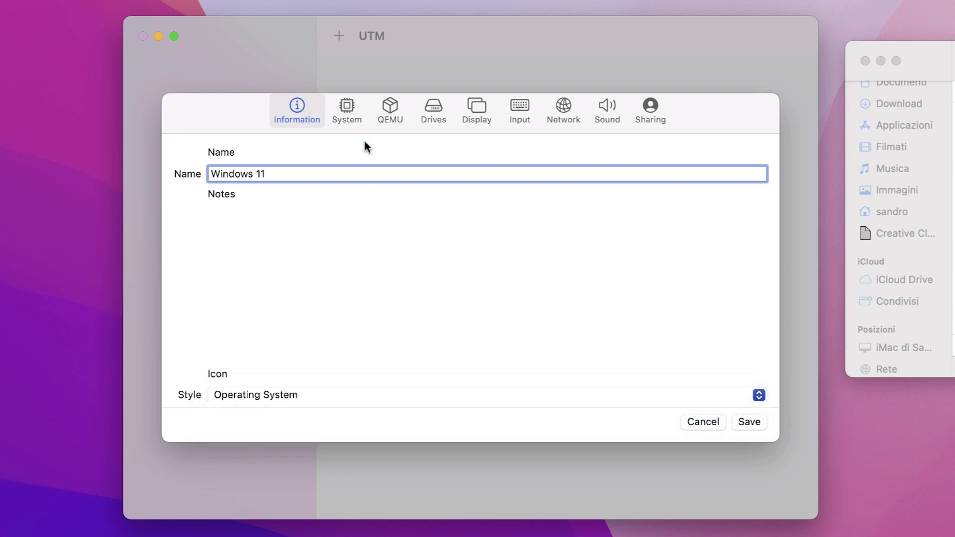
Keep the virtual machine's architecture at x86_64 and set its memory to 8192 MB
click(355, 118)
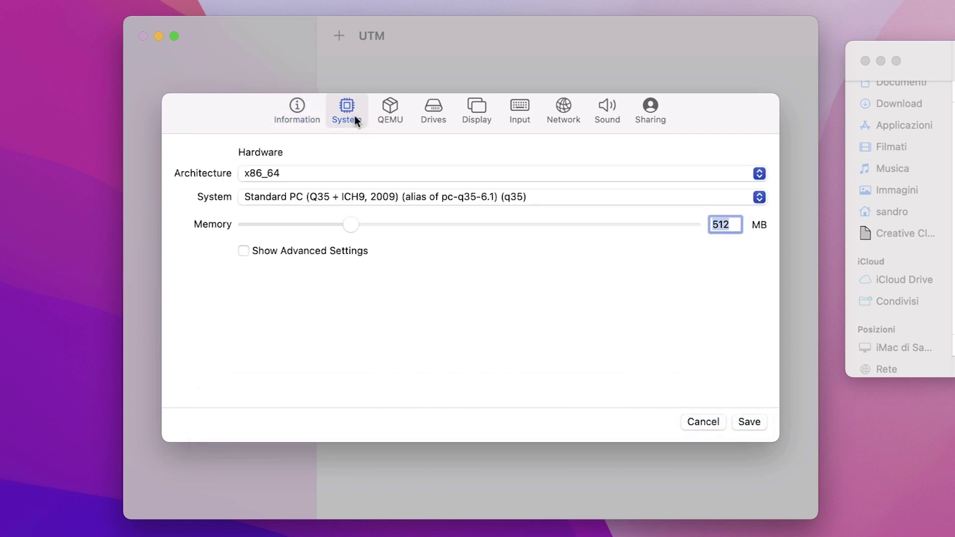
click(283, 175)
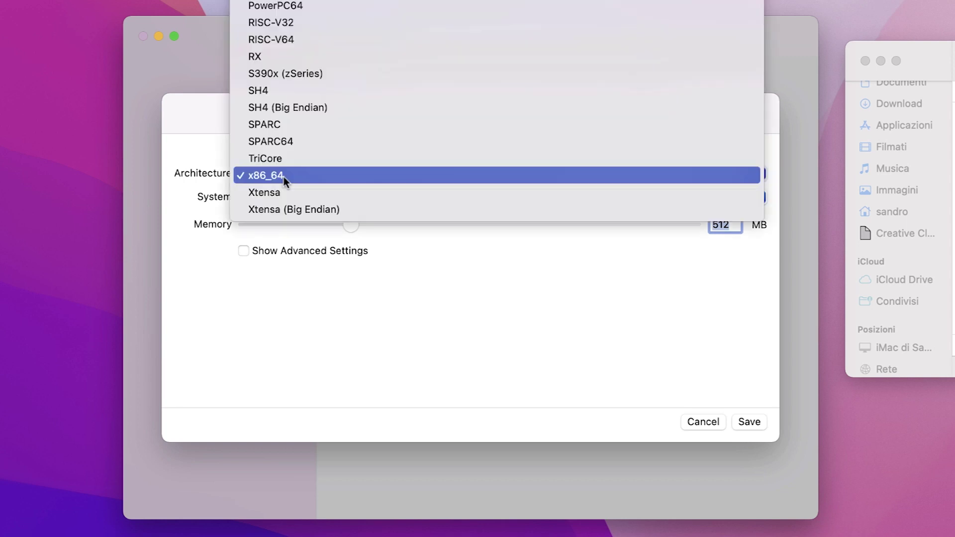
mouse_move(283, 1)
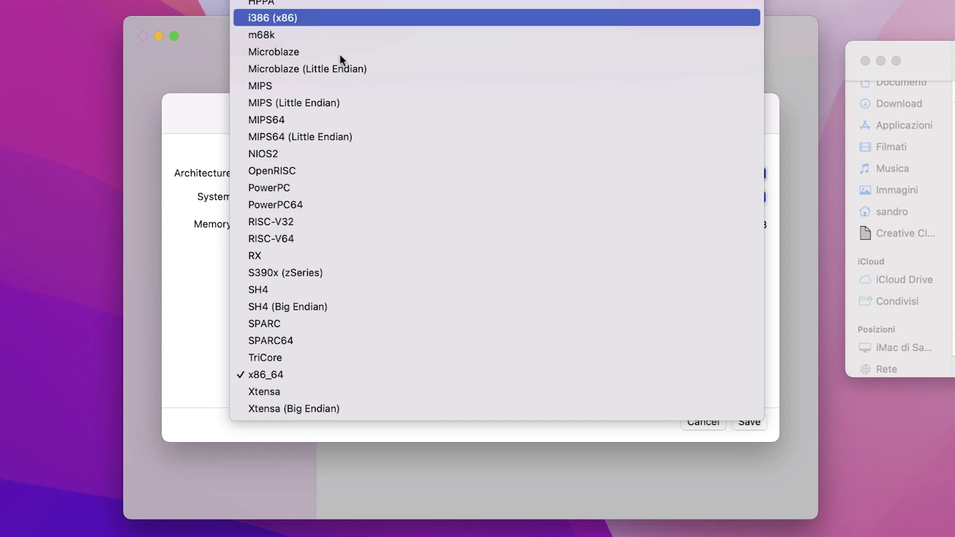
click(339, 374)
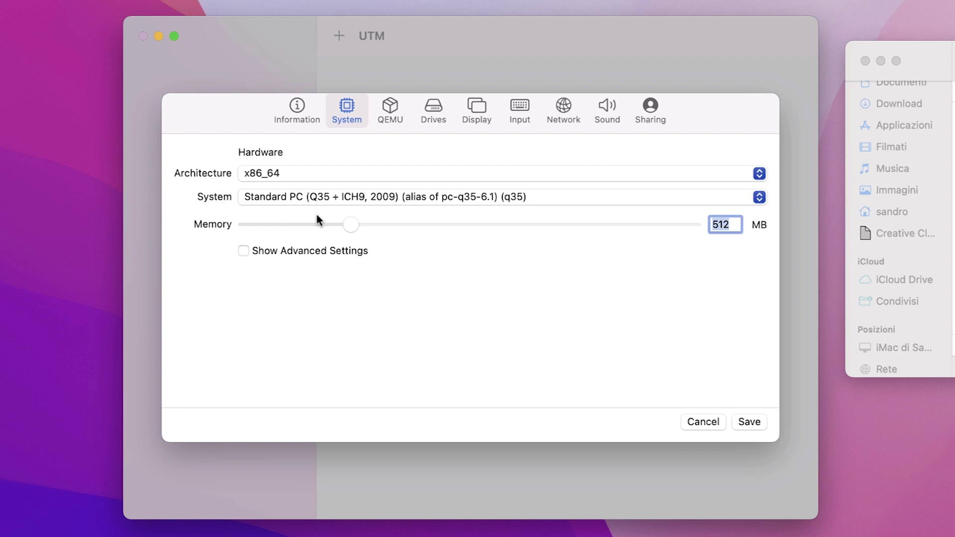
drag(356, 228, 578, 214)
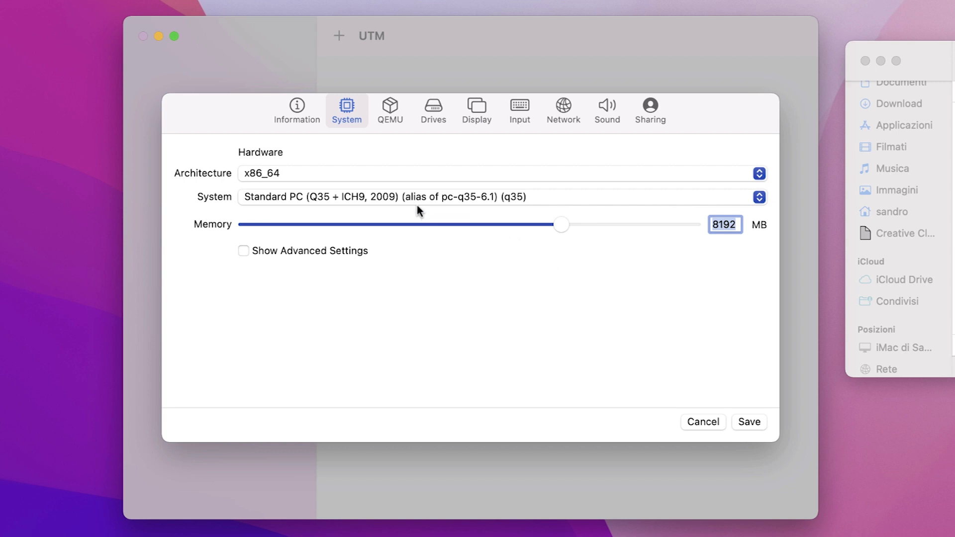
Import Win11_Italian_x64v1.iso from the UTM folder on the desktop as a drive of the virtual machine
click(435, 121)
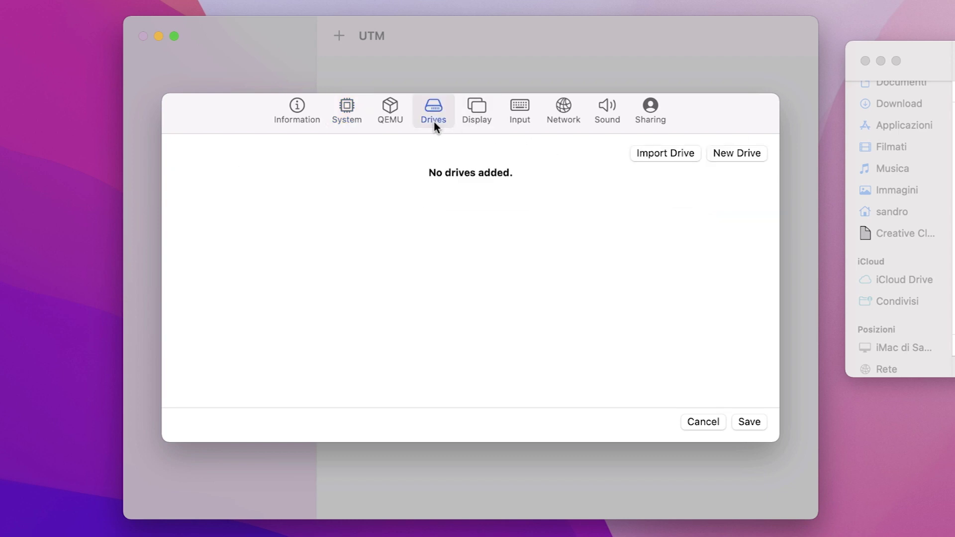
click(668, 154)
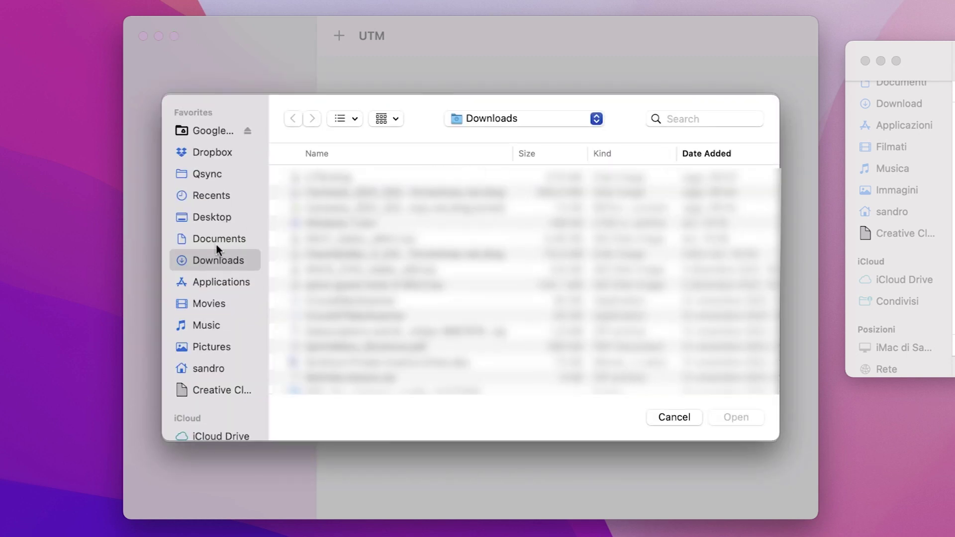
click(215, 211)
double_click(324, 177)
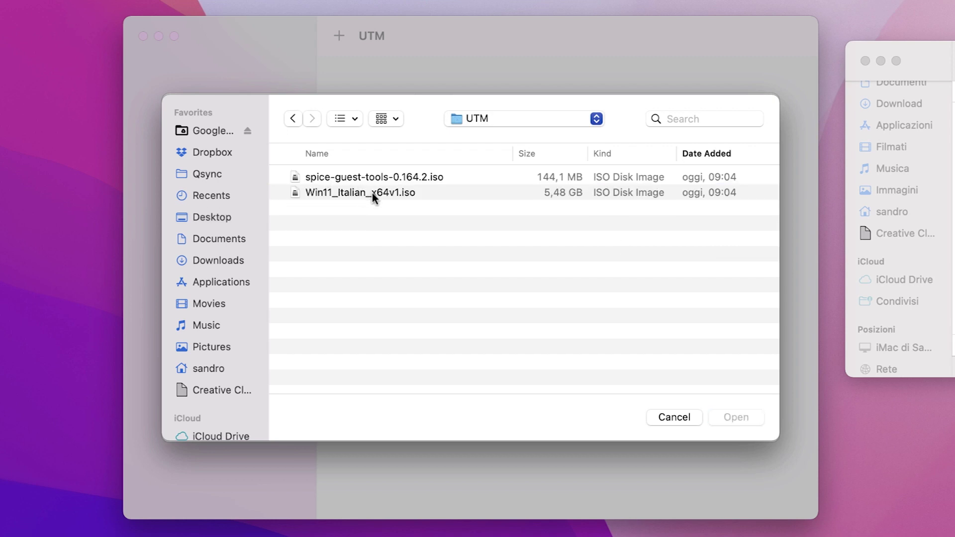
double_click(372, 192)
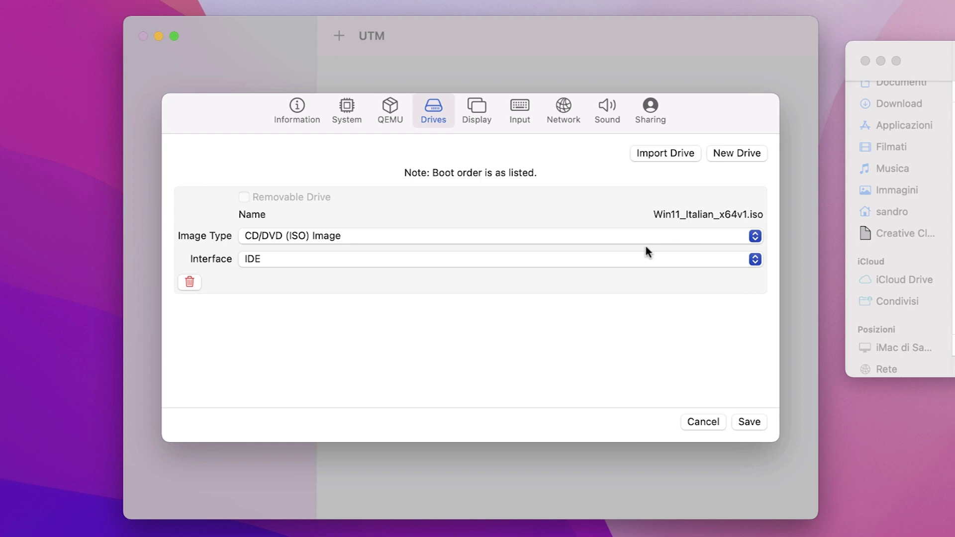
Create a new non-removable drive with the IDE interface and a size of 20 GB
click(752, 152)
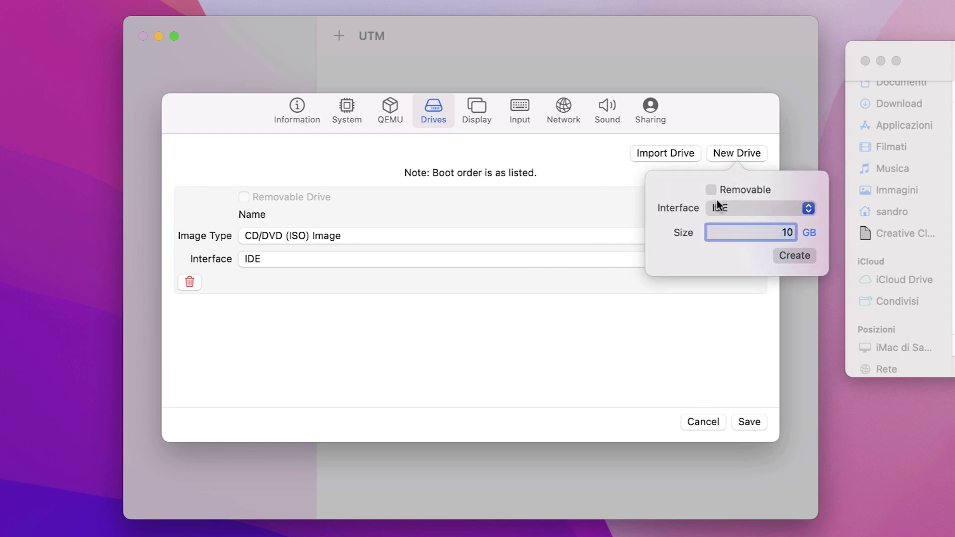
click(748, 218)
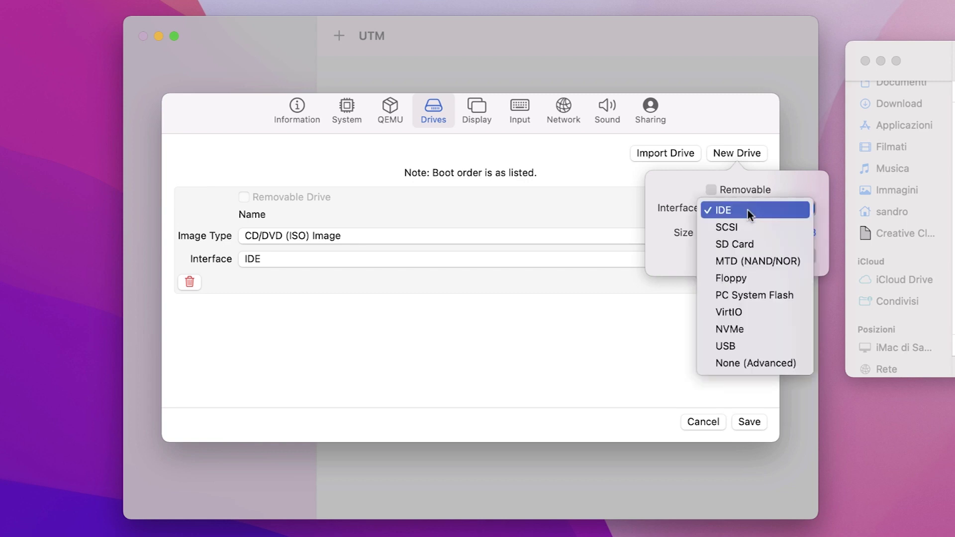
click(796, 192)
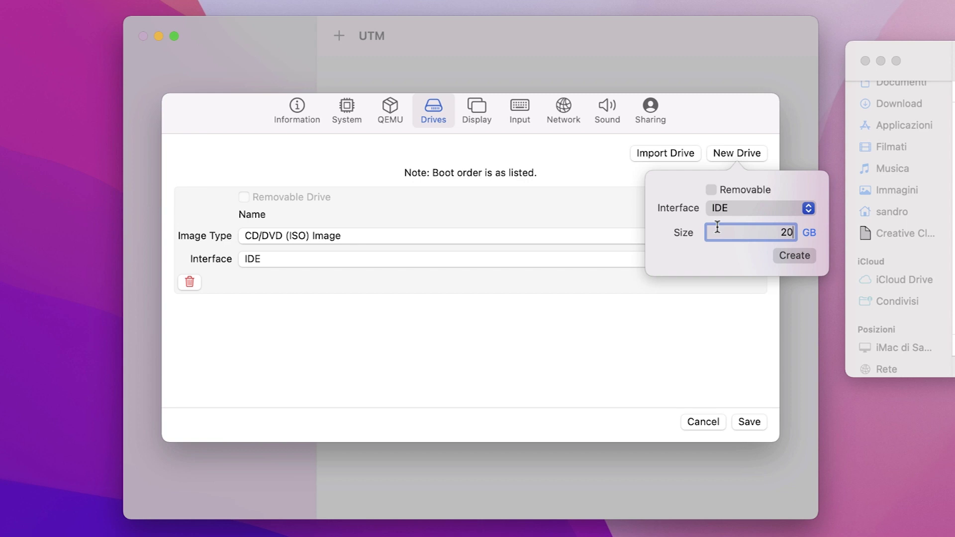
click(794, 255)
scroll(581, 326, down, 1)
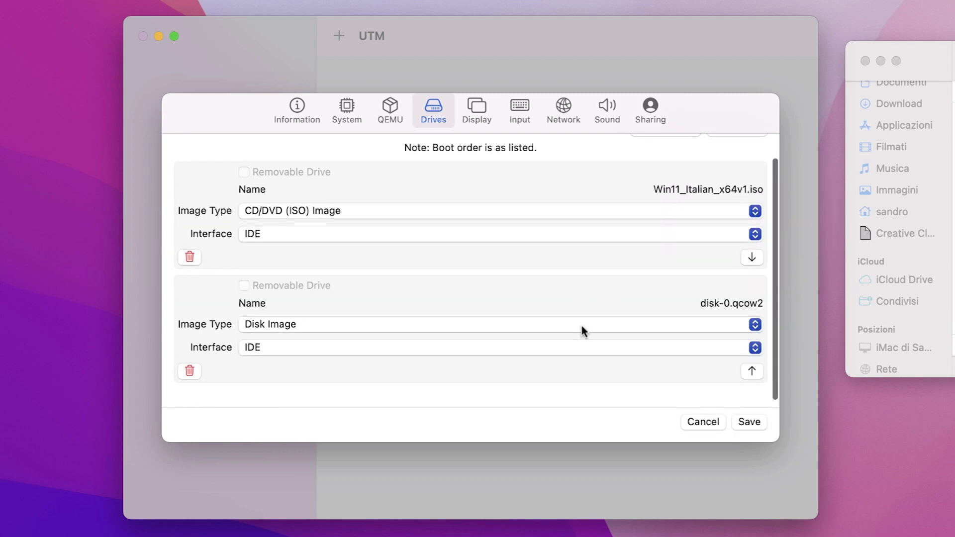
scroll(581, 326, up, 1)
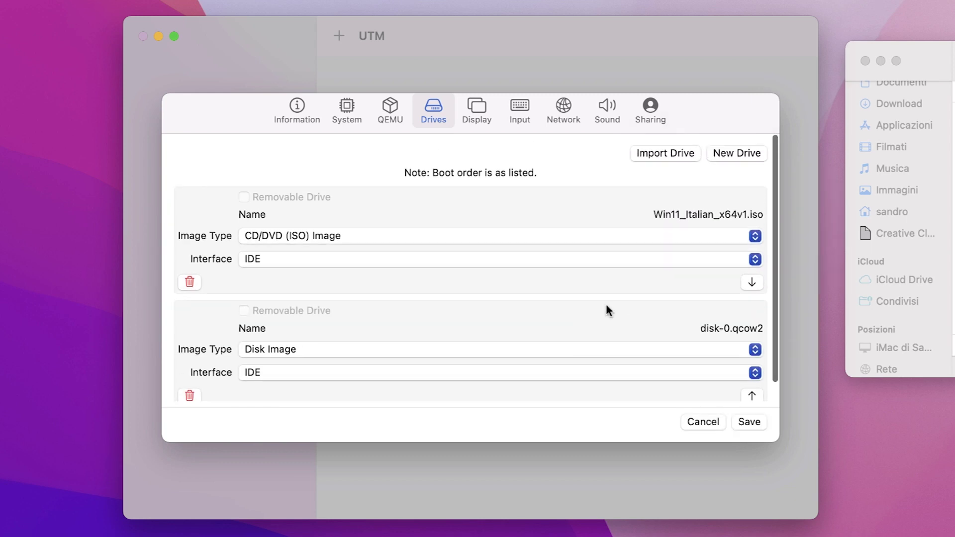
Create another new drive as a removable one with the IDE interface
click(732, 156)
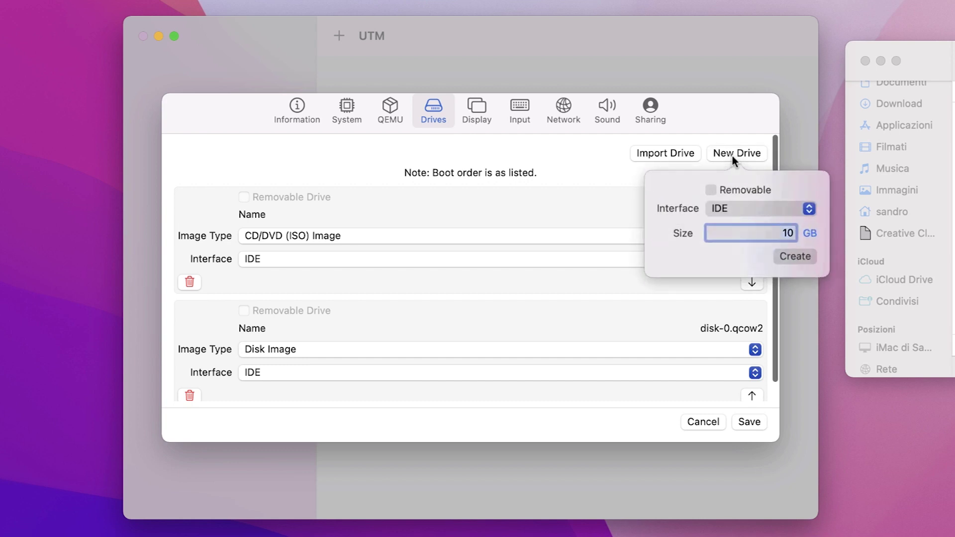
click(726, 207)
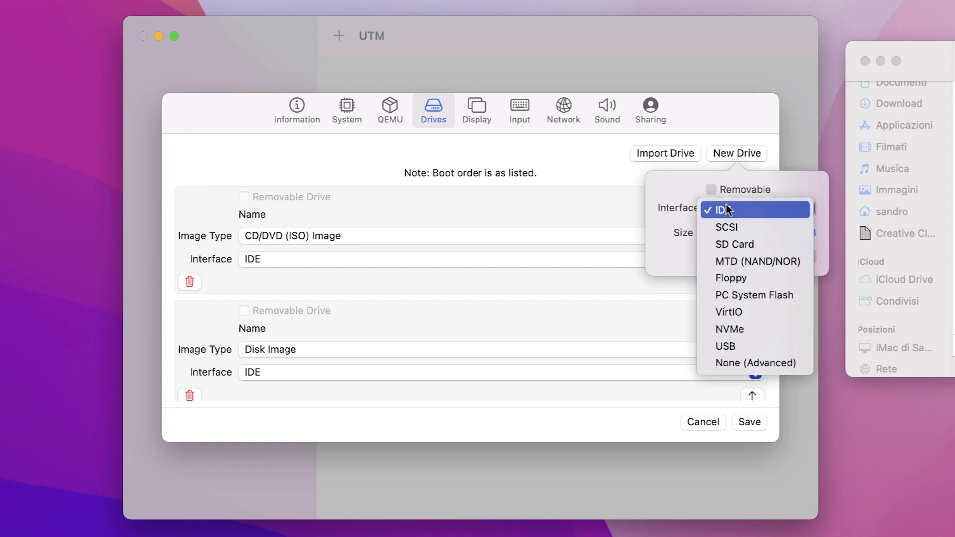
click(727, 209)
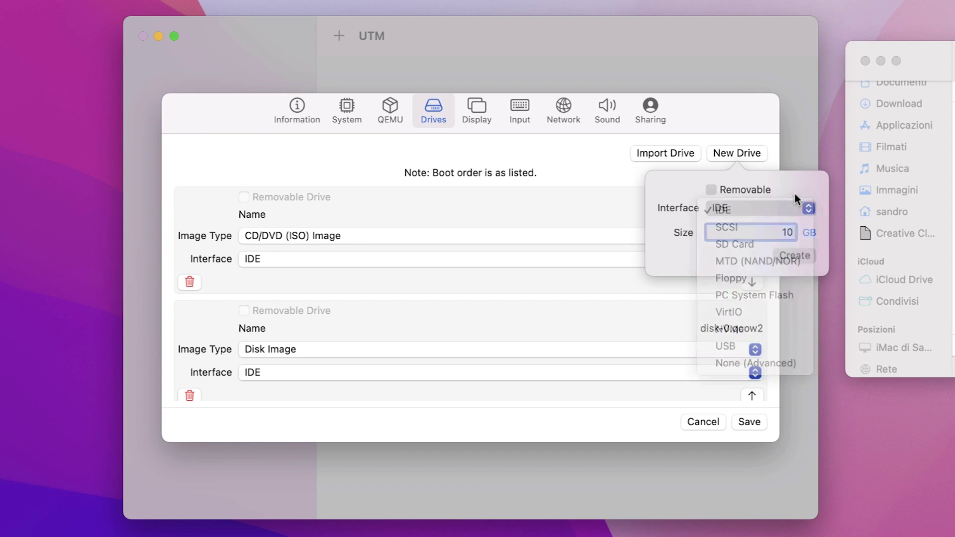
click(712, 190)
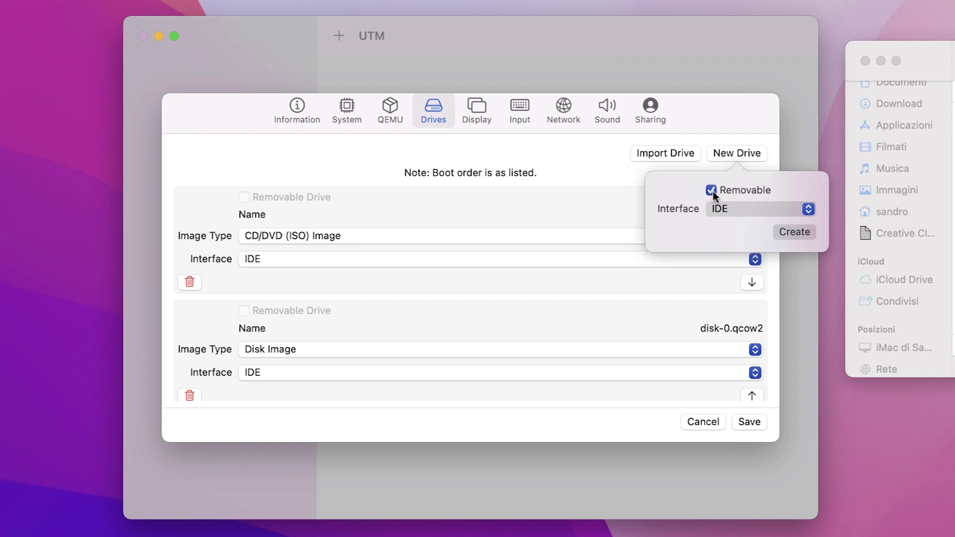
click(792, 230)
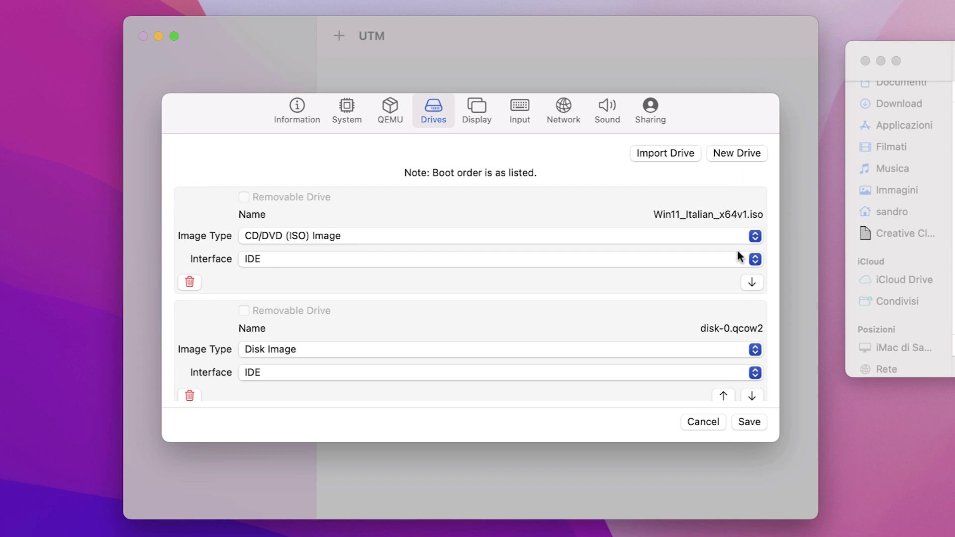
Review the list of configured drives and save the virtual machine
scroll(652, 296, down, 2)
scroll(652, 296, down, 2)
scroll(539, 317, up, 2)
scroll(538, 318, down, 2)
scroll(538, 318, up, 2)
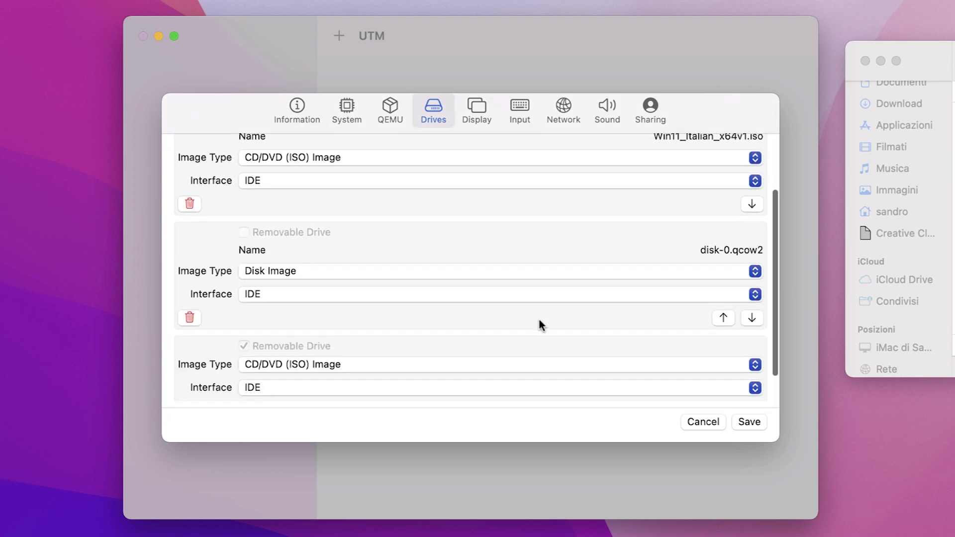
scroll(775, 398, down, 2)
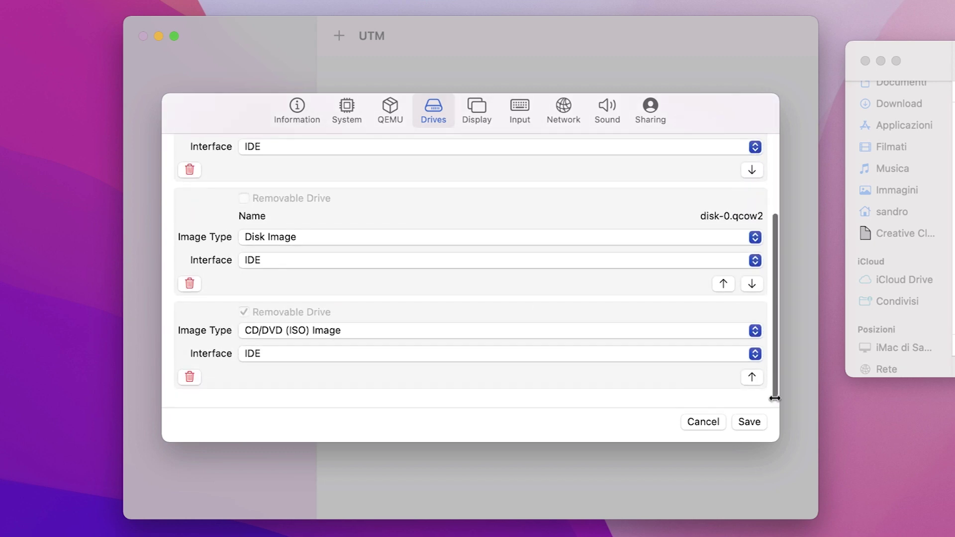
click(749, 421)
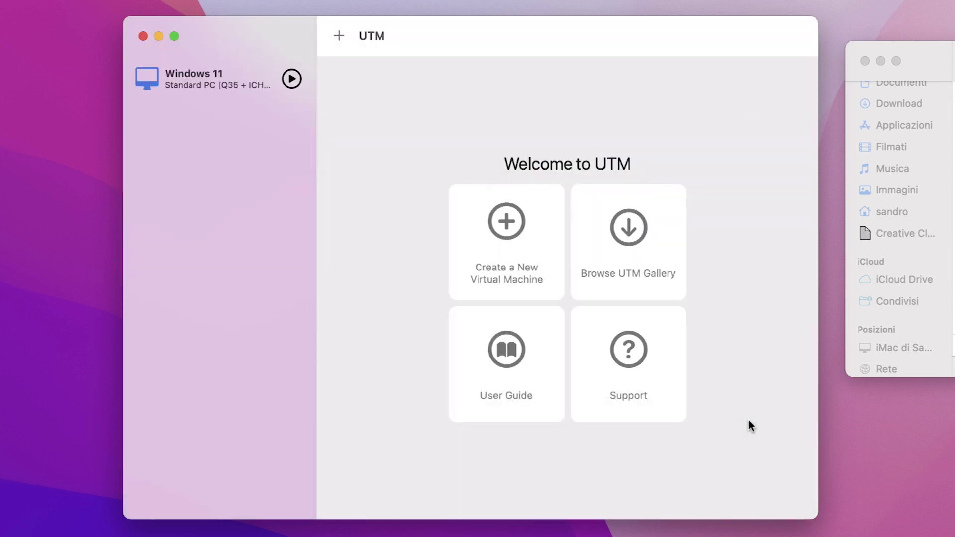
Load spice-guest-tools-0.164.2.iso from the UTM folder into the CD/DVD drive of the Windows 11 virtual machine
click(243, 95)
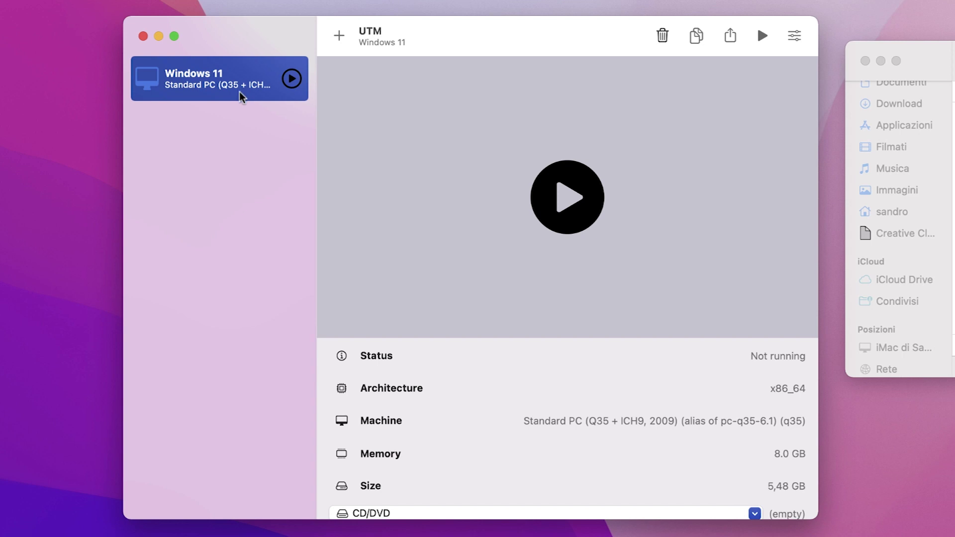
scroll(557, 316, down, 2)
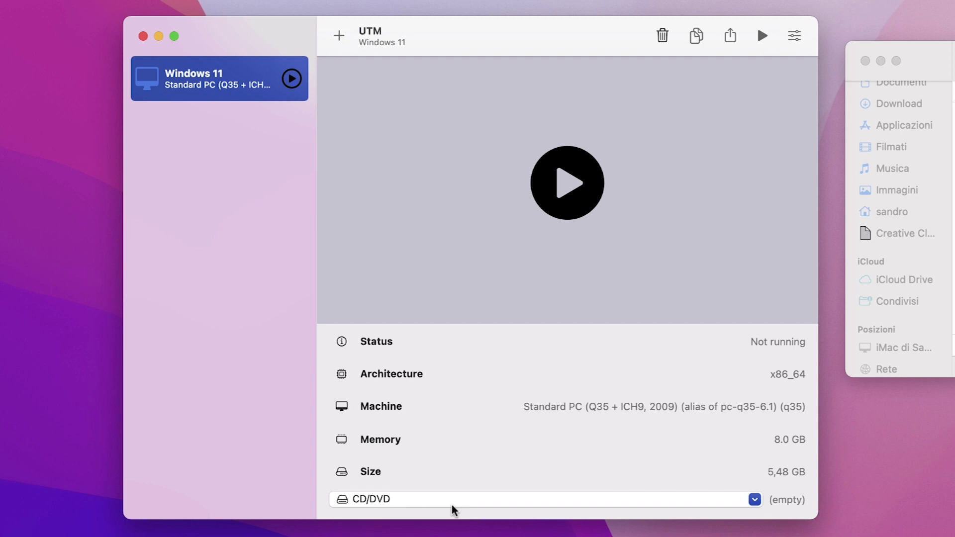
click(475, 502)
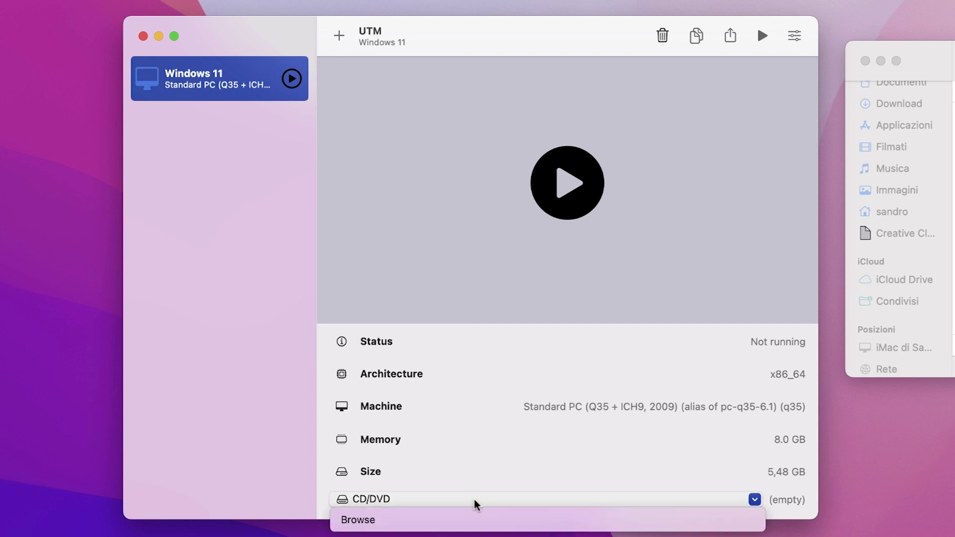
click(456, 520)
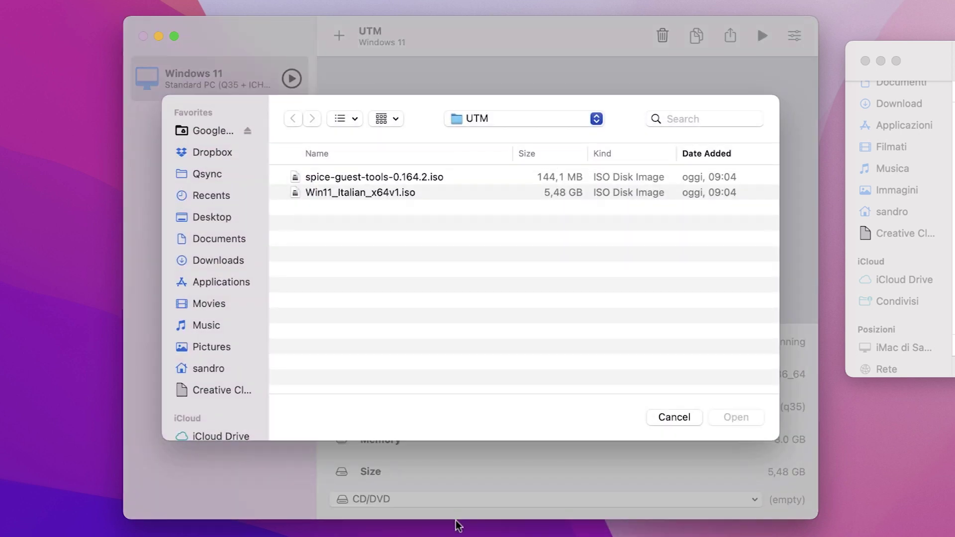
click(423, 176)
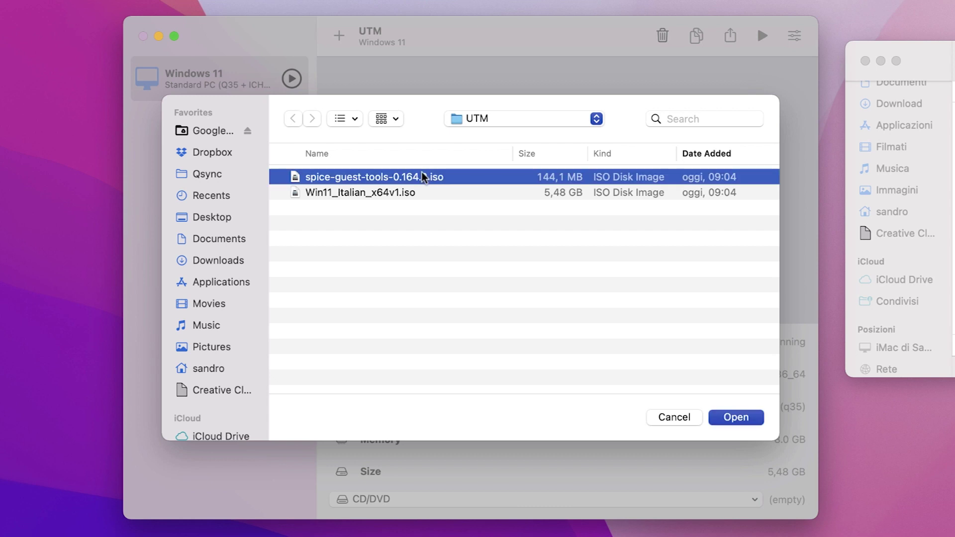
click(741, 421)
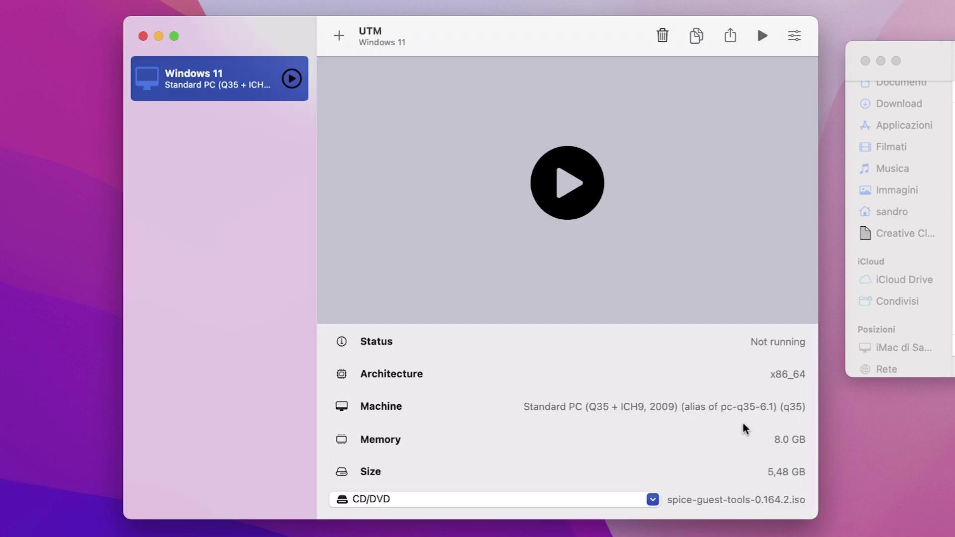
Start the virtual machine from the installation disc and proceed through Windows setup without a product key
click(577, 187)
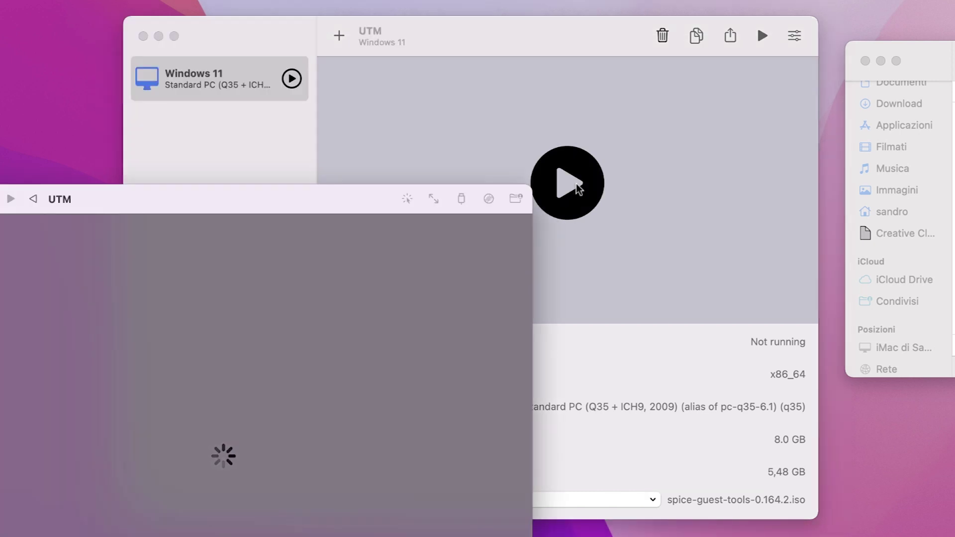
drag(362, 204, 724, 88)
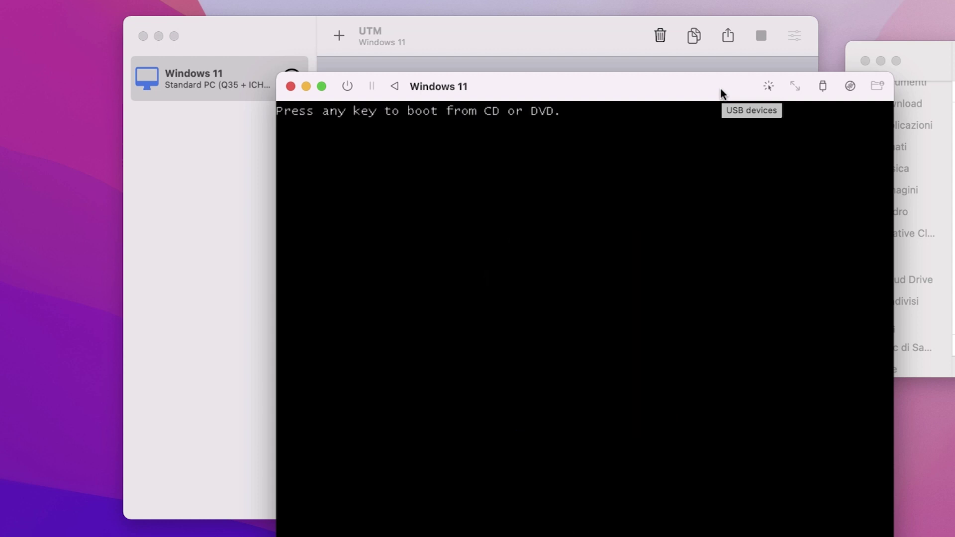
key(Return)
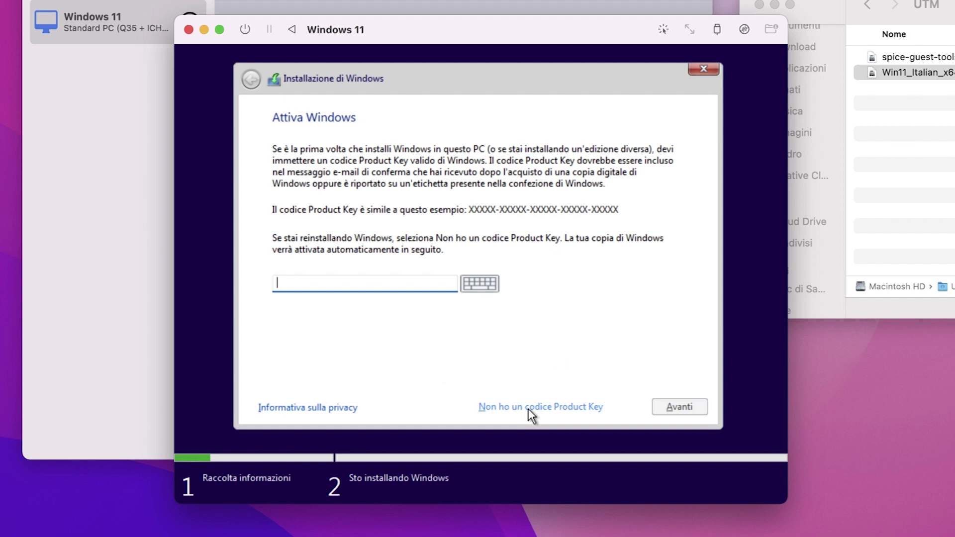
click(529, 409)
click(684, 407)
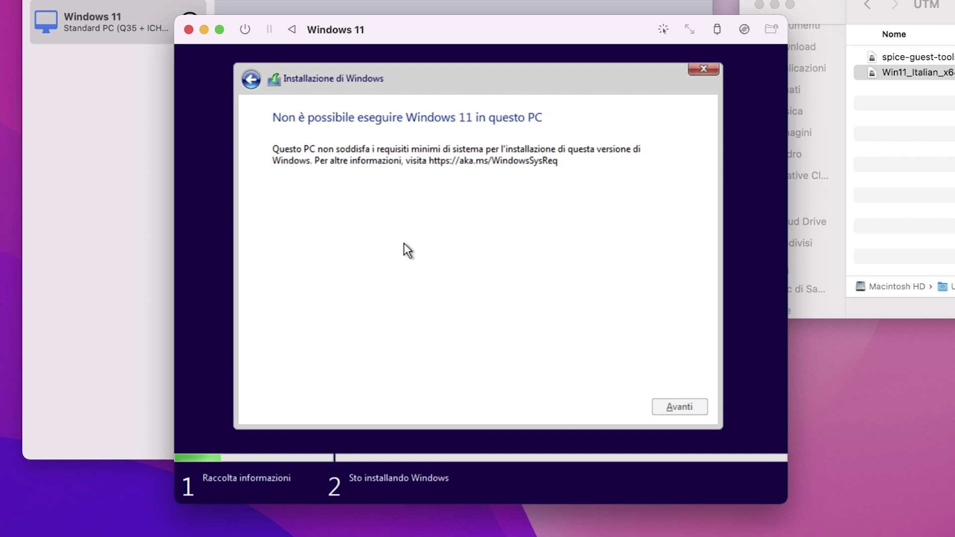
Open a command prompt within Windows setup and launch the Registry Editor with regedit.exe
key(shift)
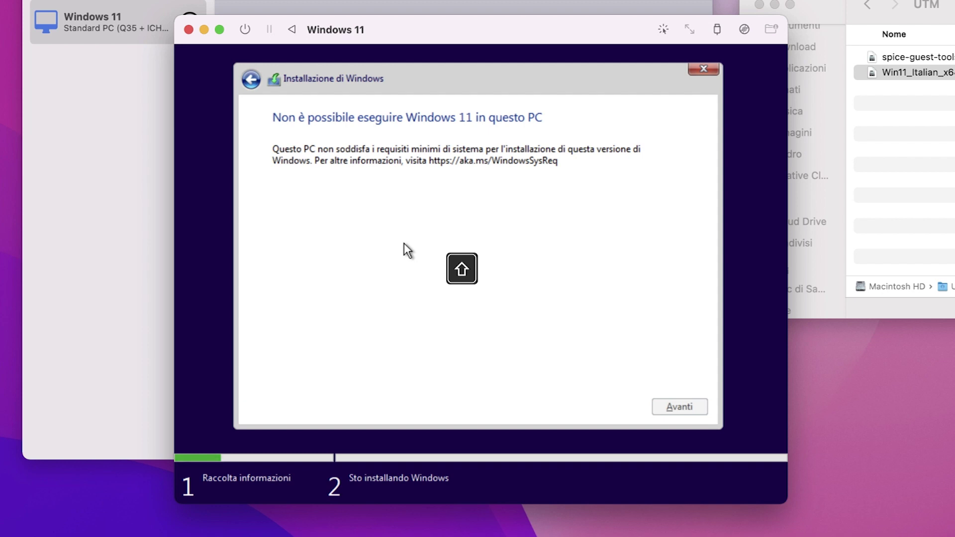
key(shift+F10)
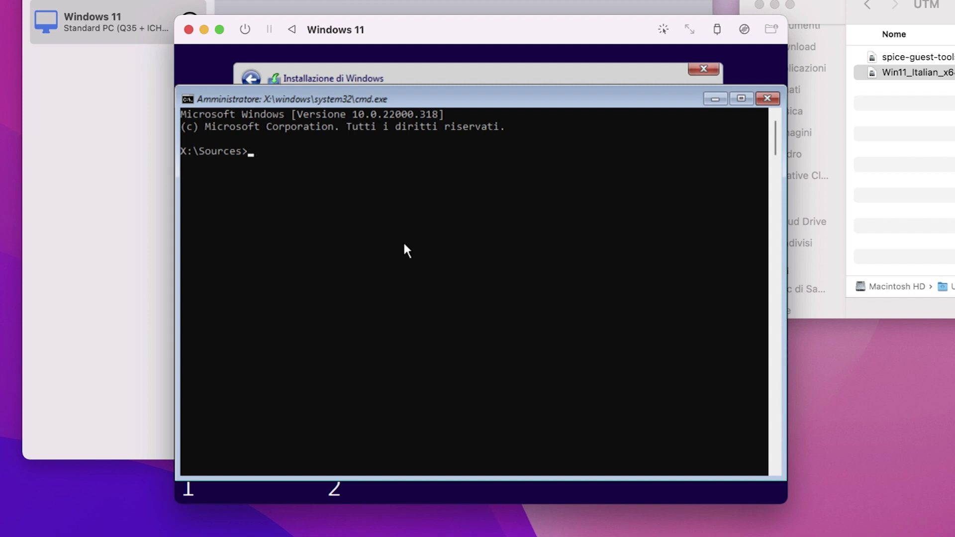
text(regedit.exe)
key(Return)
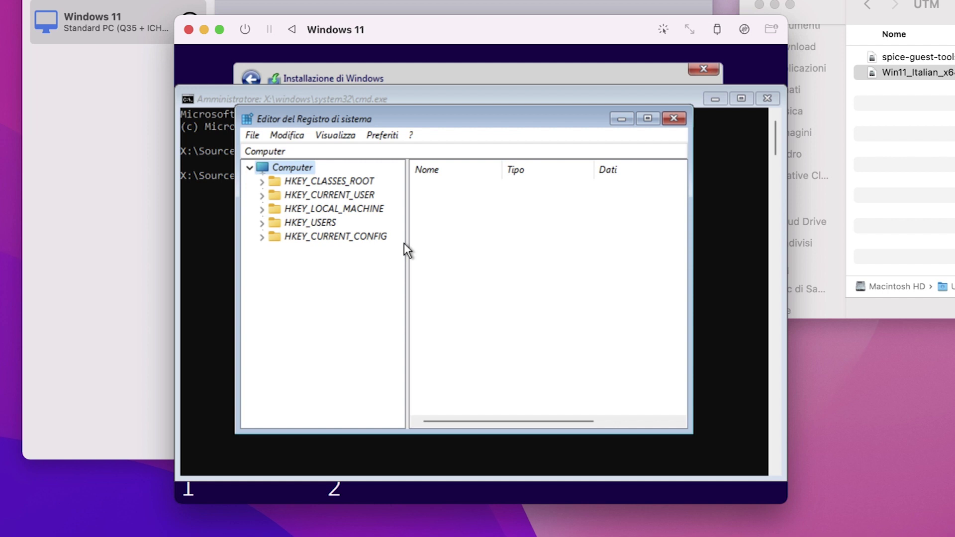
Create a new registry key named LabConfig under HKEY_LOCAL_MACHINE\SYSTEM\Setup
click(260, 209)
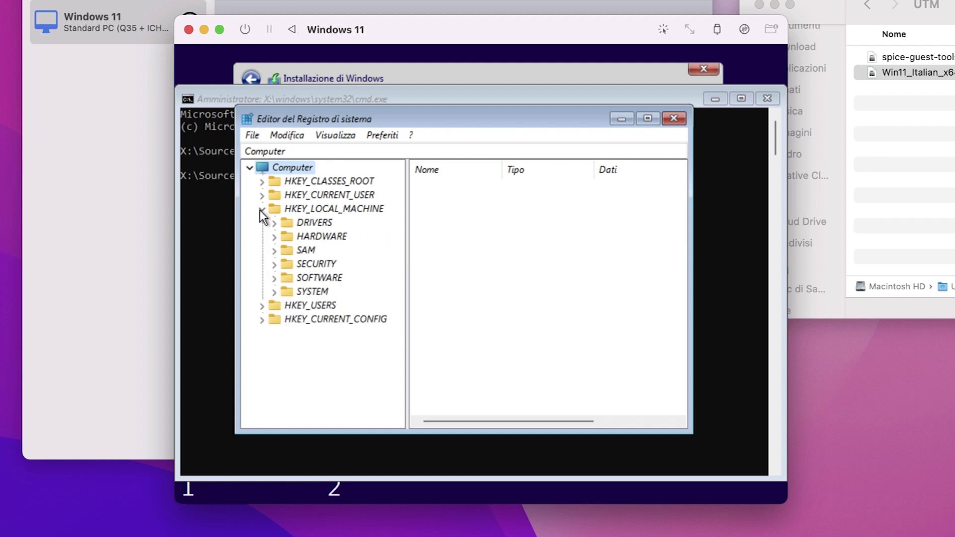
click(274, 293)
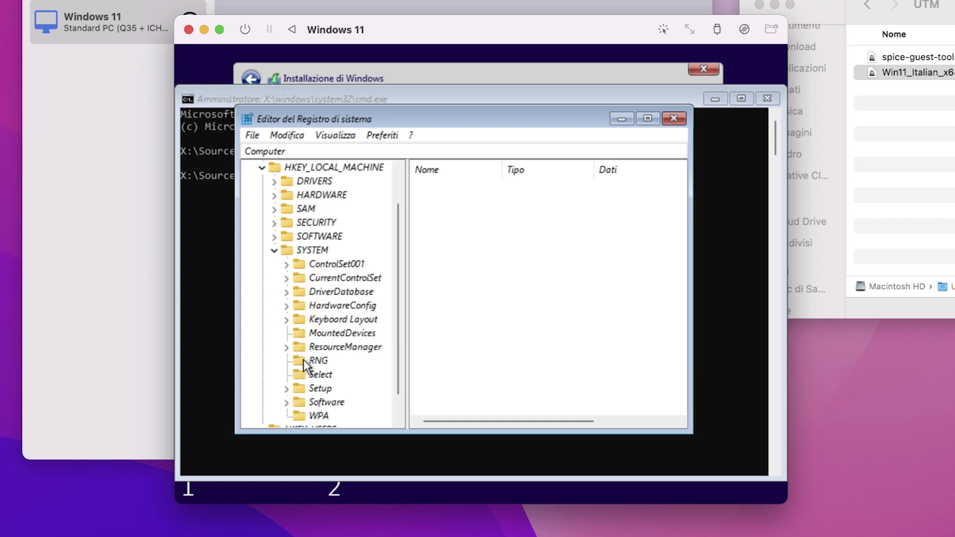
click(309, 390)
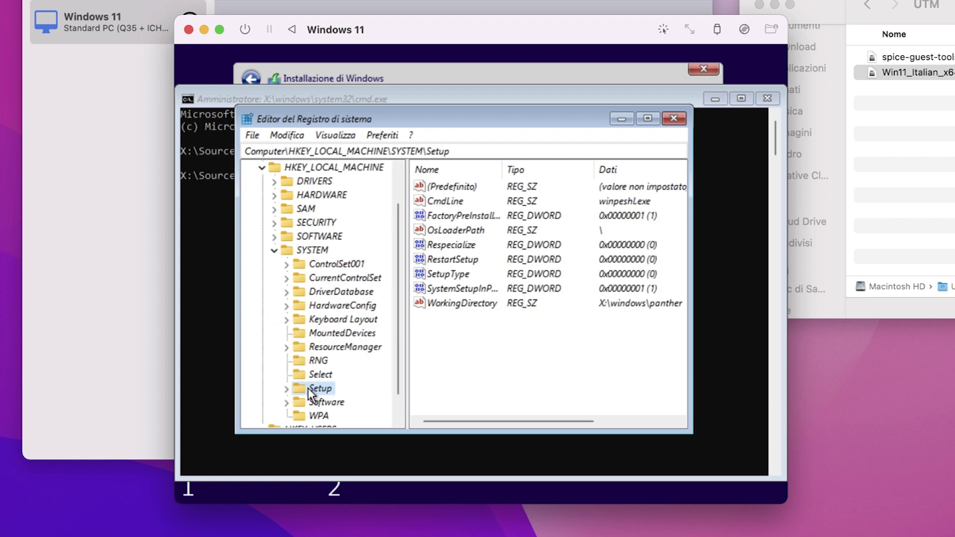
right_click(315, 391)
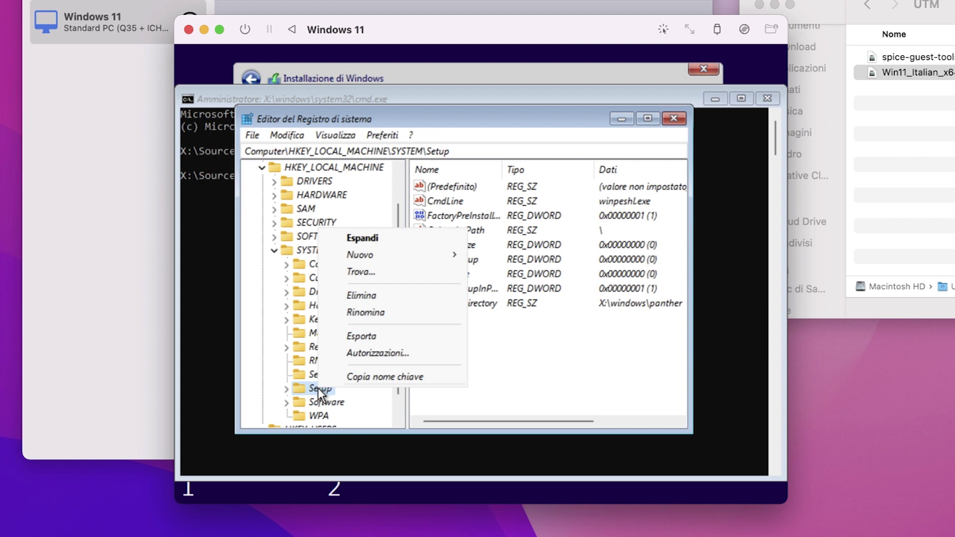
mouse_move(390, 254)
click(492, 255)
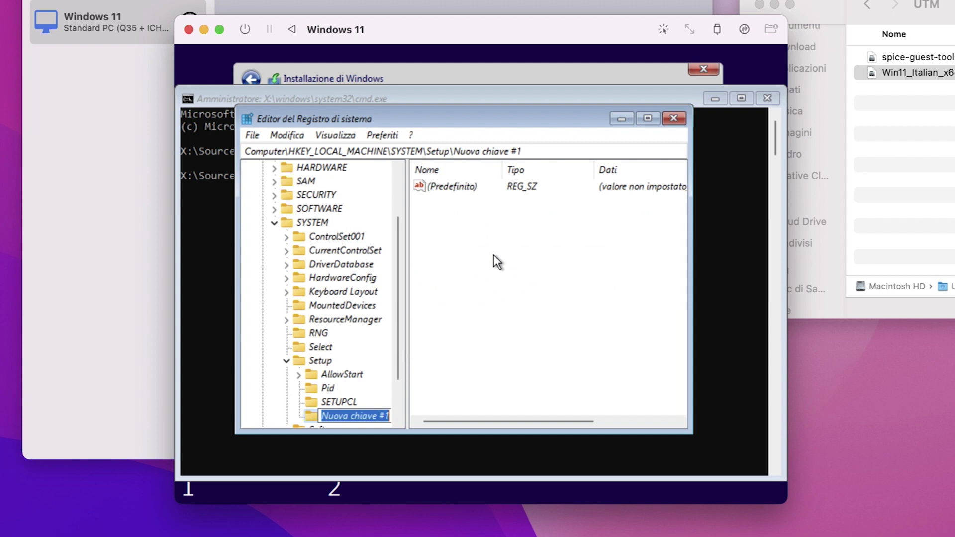
text(Lab)
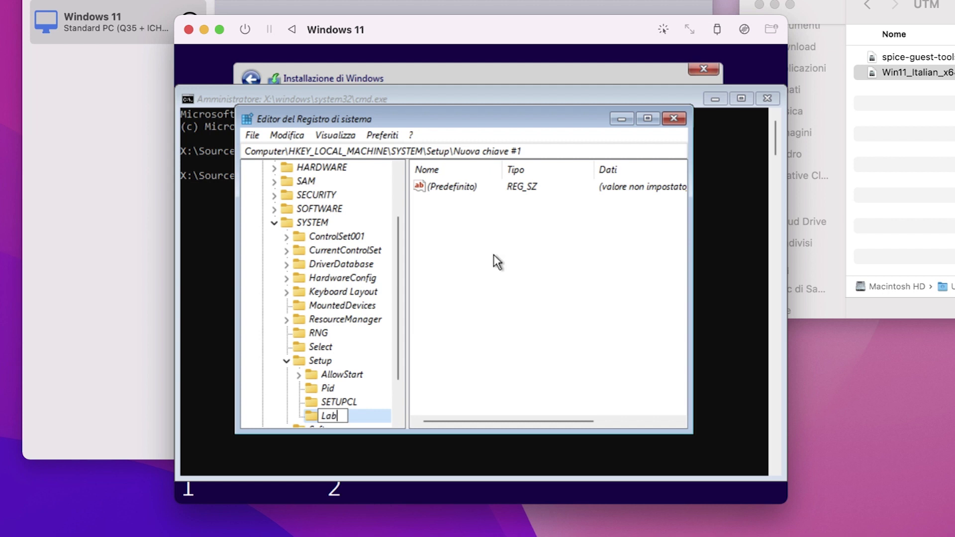
text(Config)
key(Return)
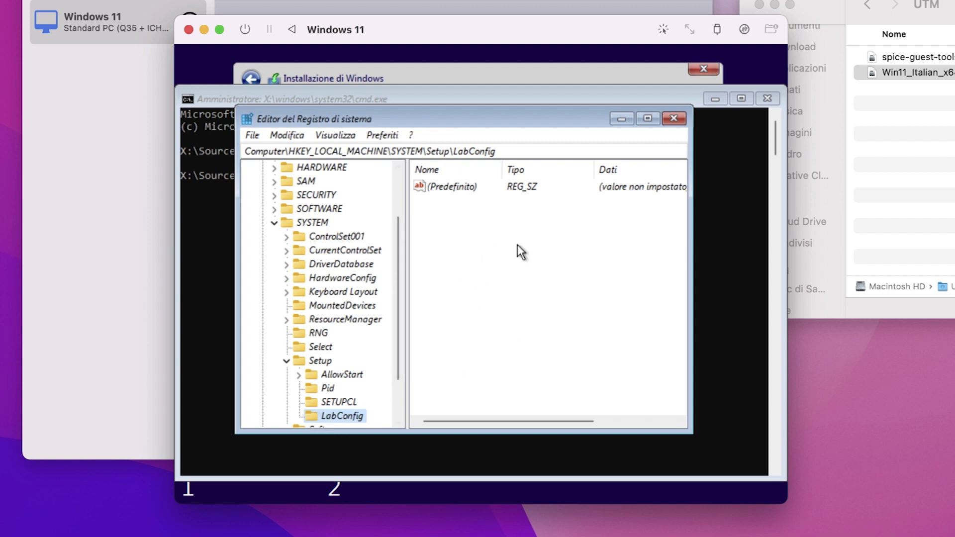
Add a DWORD (32-bit) value named BypassTPMCheck to the LabConfig key
right_click(471, 265)
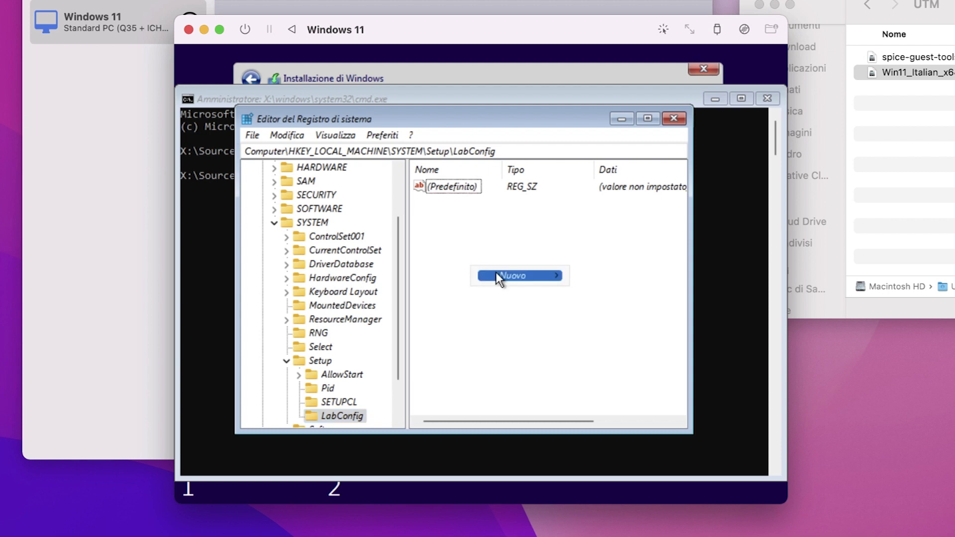
mouse_move(496, 272)
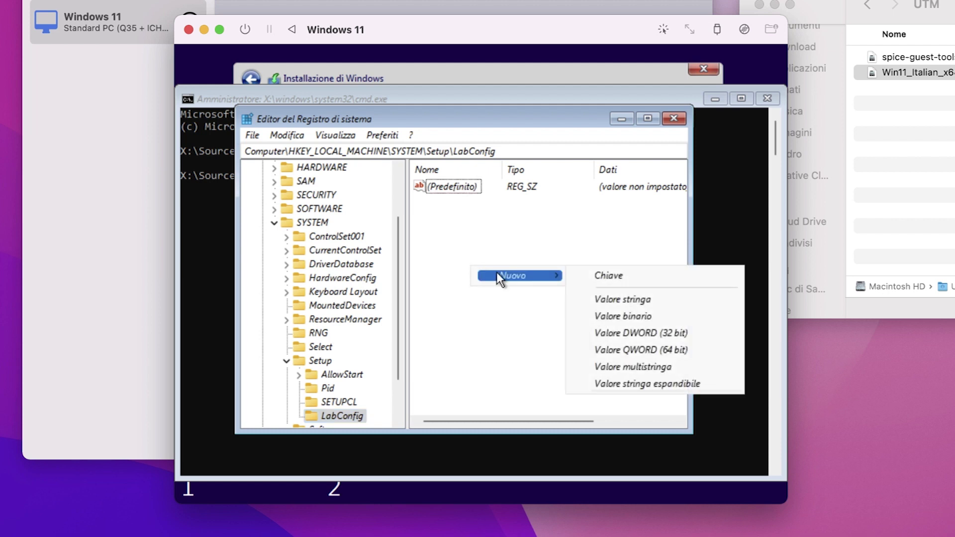
click(658, 332)
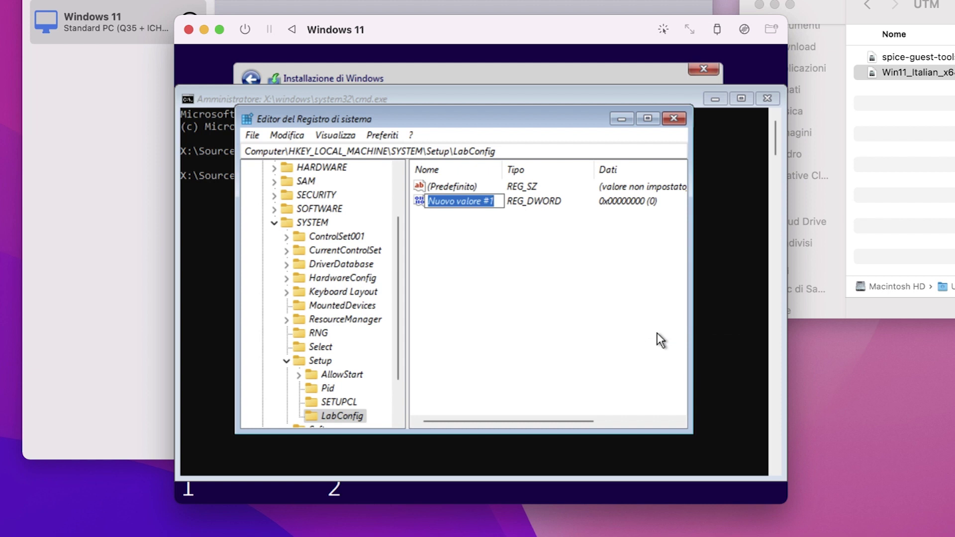
text(Bypass)
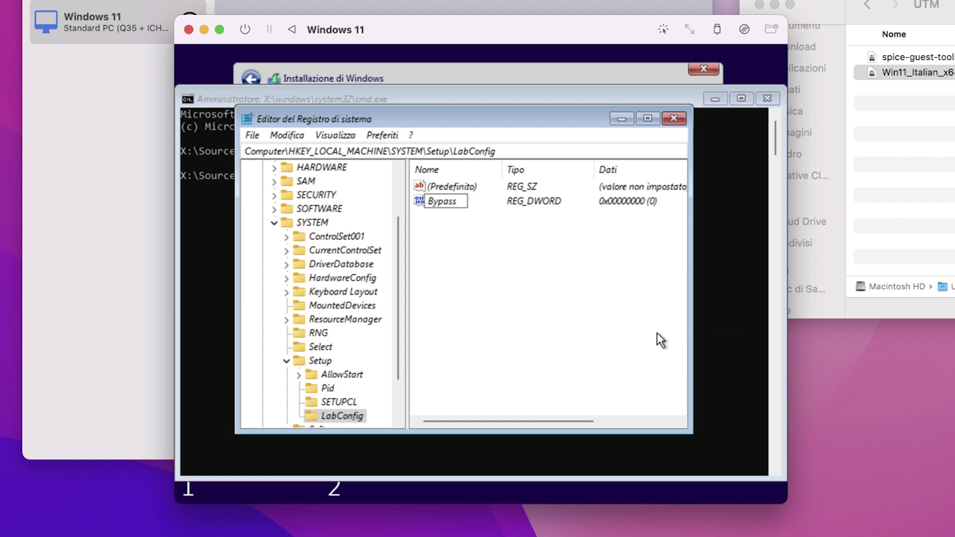
text(TPMCheck)
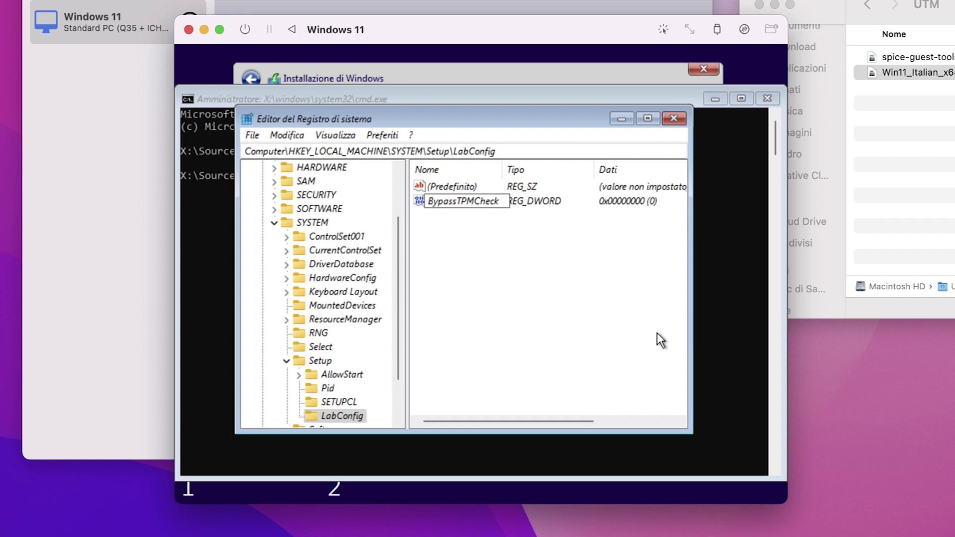
key(Return)
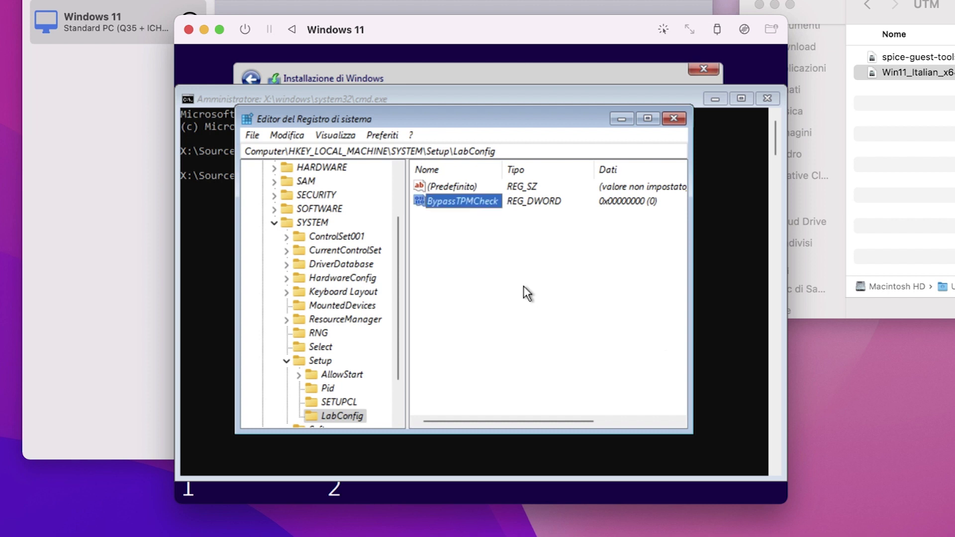
Add a DWORD (32-bit) value named BypassSecureBootCheck to the LabConfig key
right_click(479, 276)
mouse_move(494, 283)
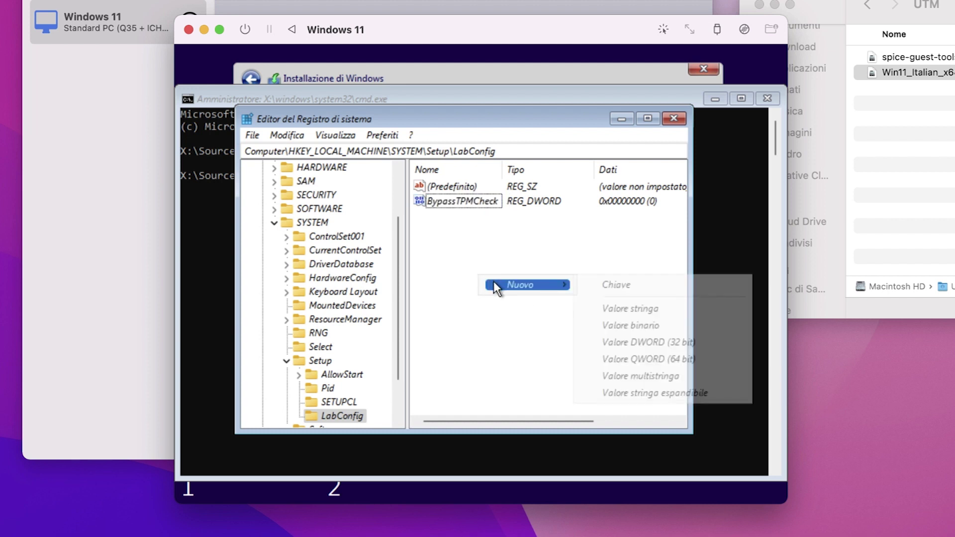
click(649, 341)
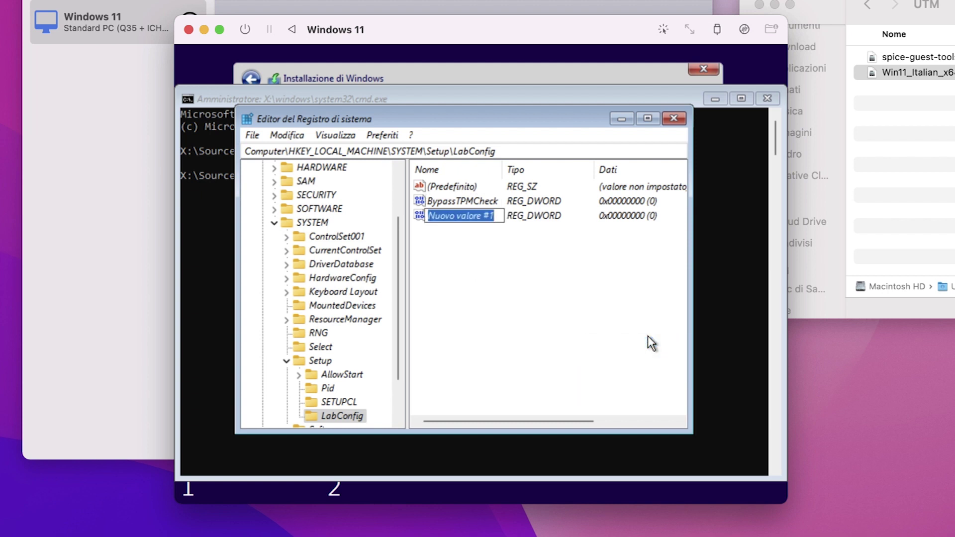
text(BypassSecure)
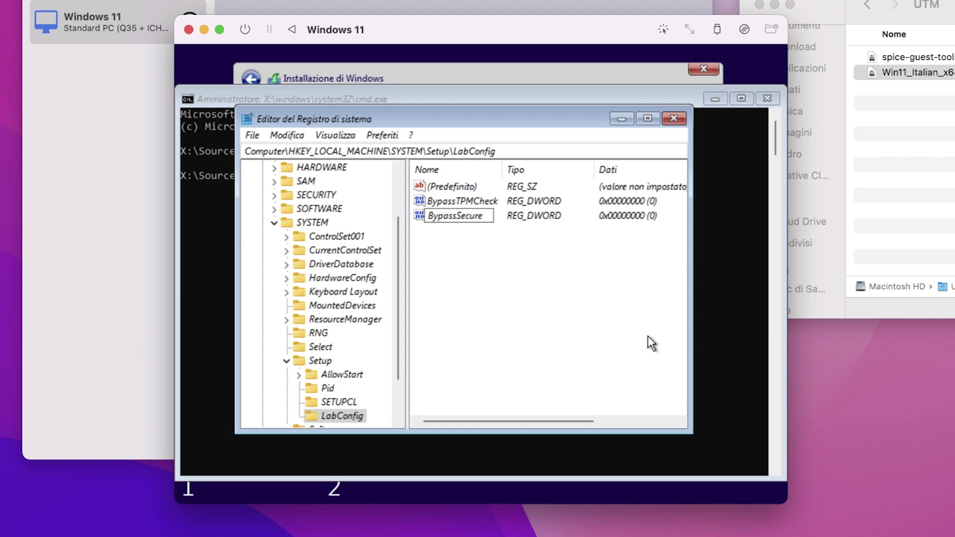
text(BootCheck)
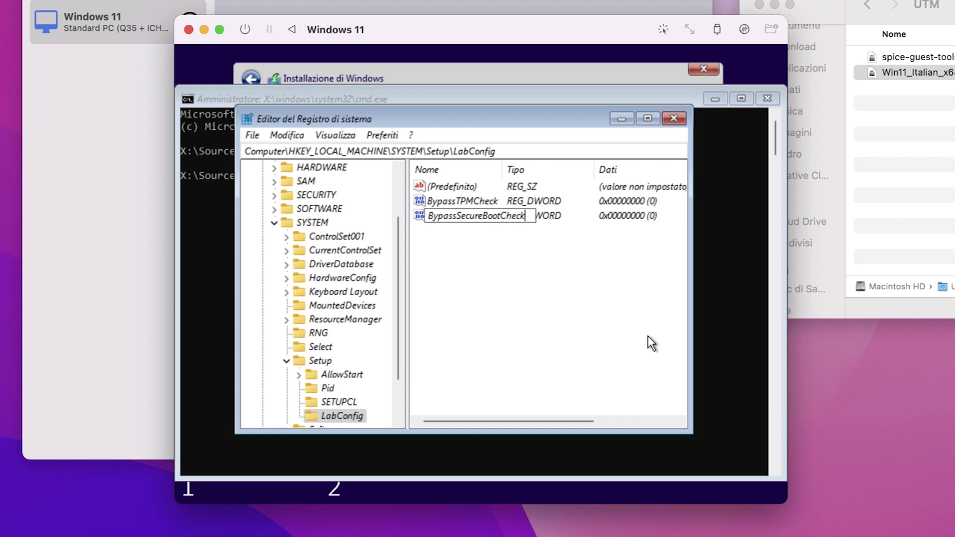
key(Return)
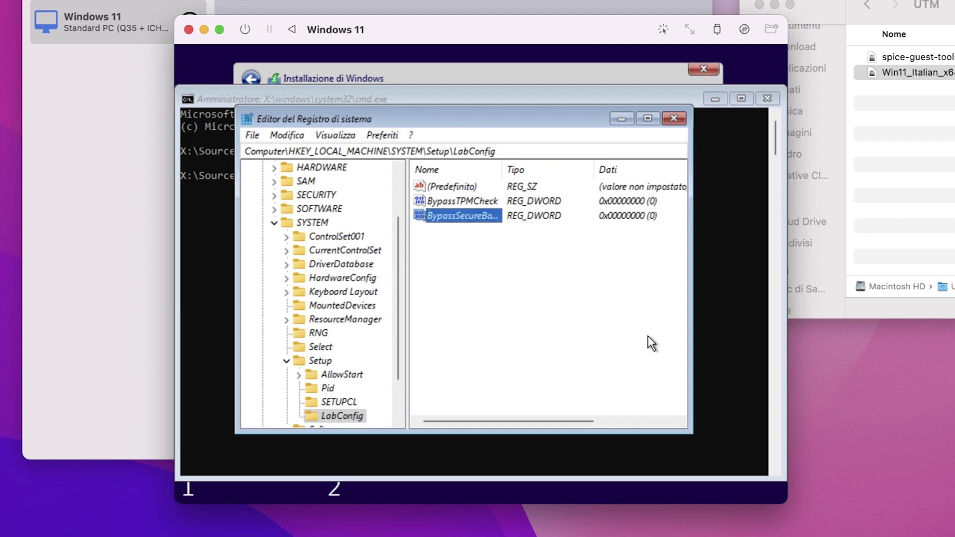
click(491, 341)
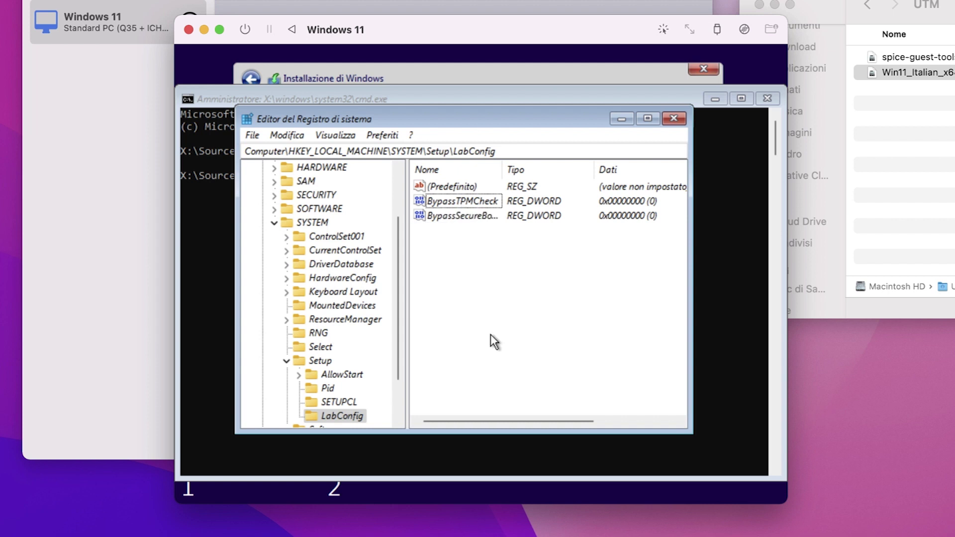
Set the data of the BypassTPMCheck value to 1
click(468, 202)
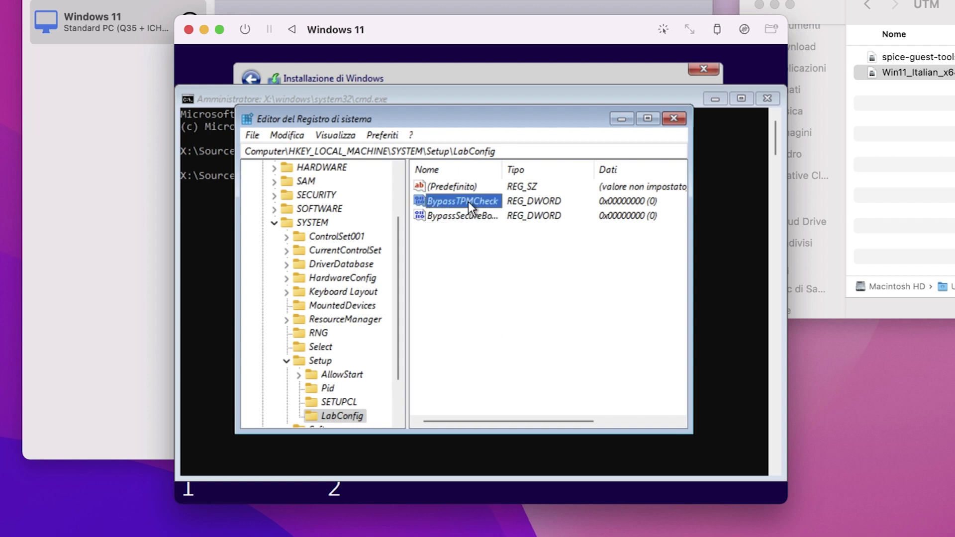
double_click(468, 201)
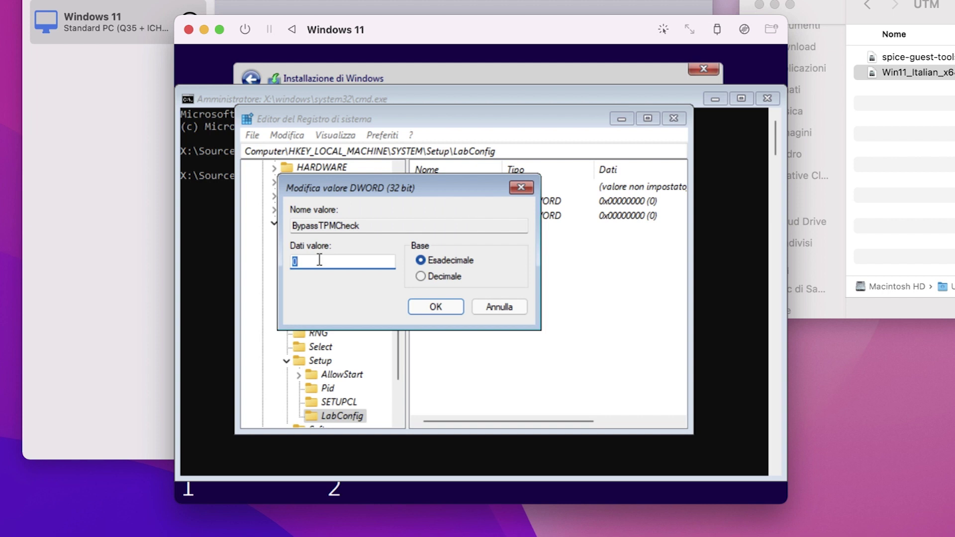
text(1)
click(423, 306)
Set the data of the BypassSecureBootCheck value to 1
double_click(458, 216)
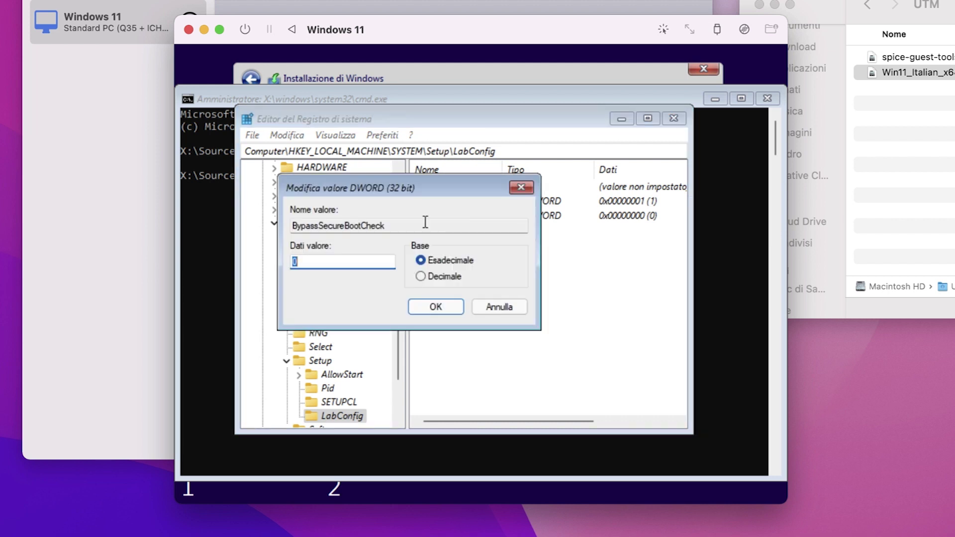
text(1)
click(414, 308)
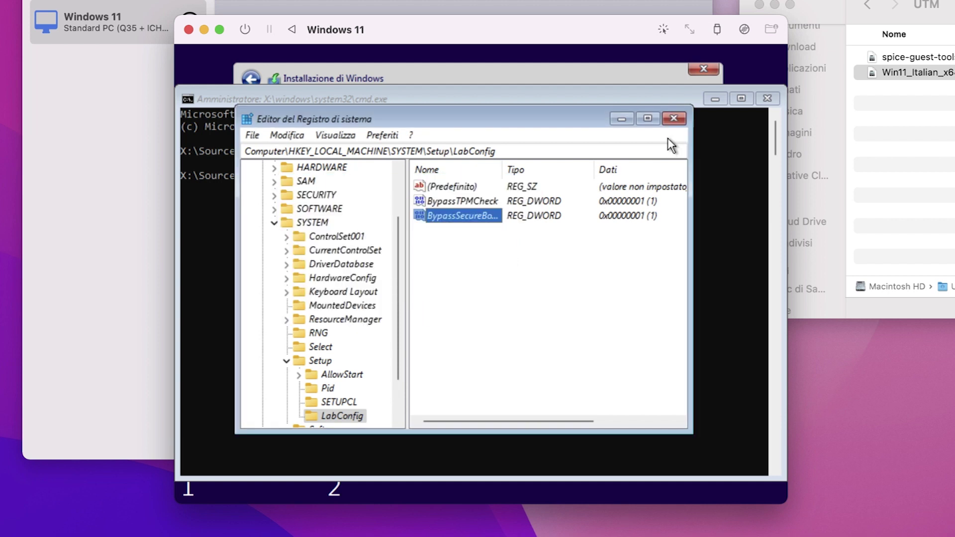
Close the Registry Editor and the command prompt, and cancel the blocked Windows setup to return to its start screen
click(674, 120)
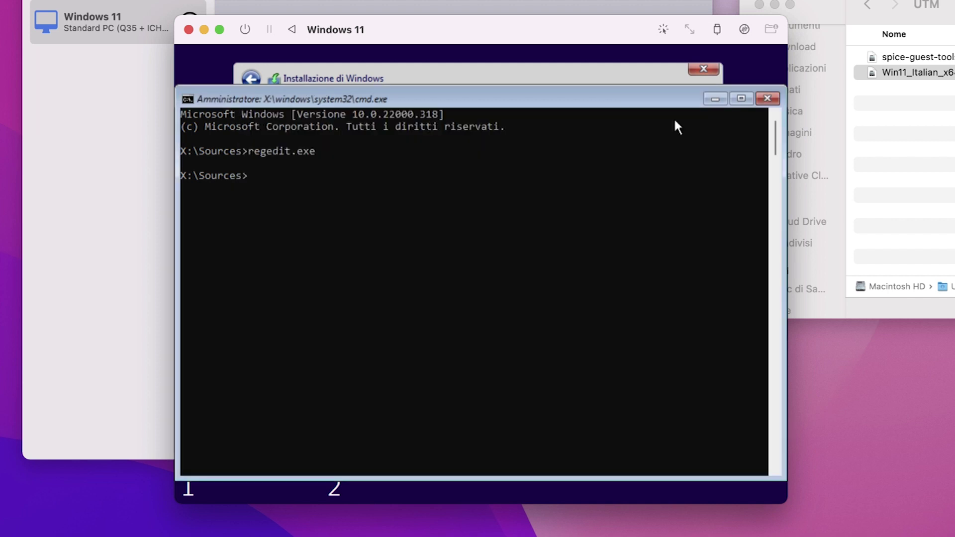
click(767, 98)
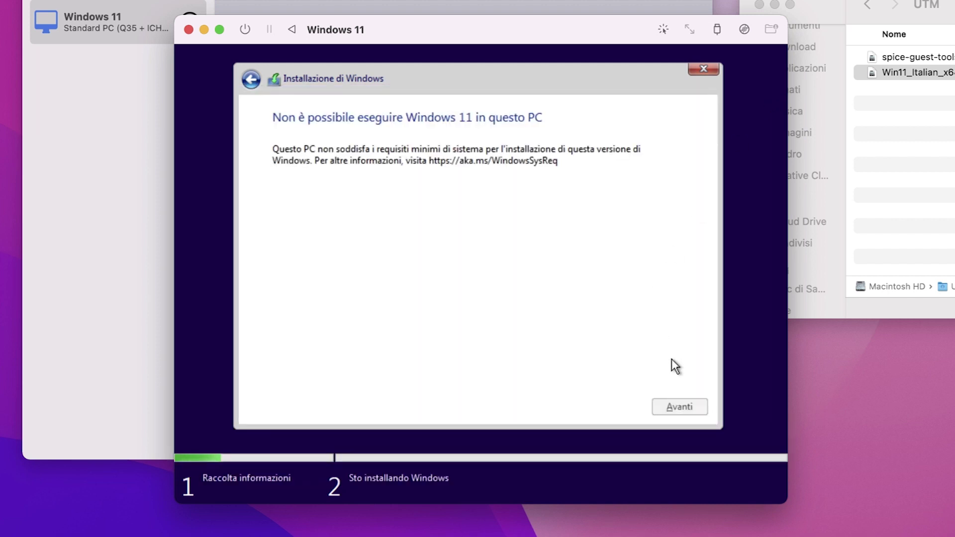
click(701, 69)
click(590, 333)
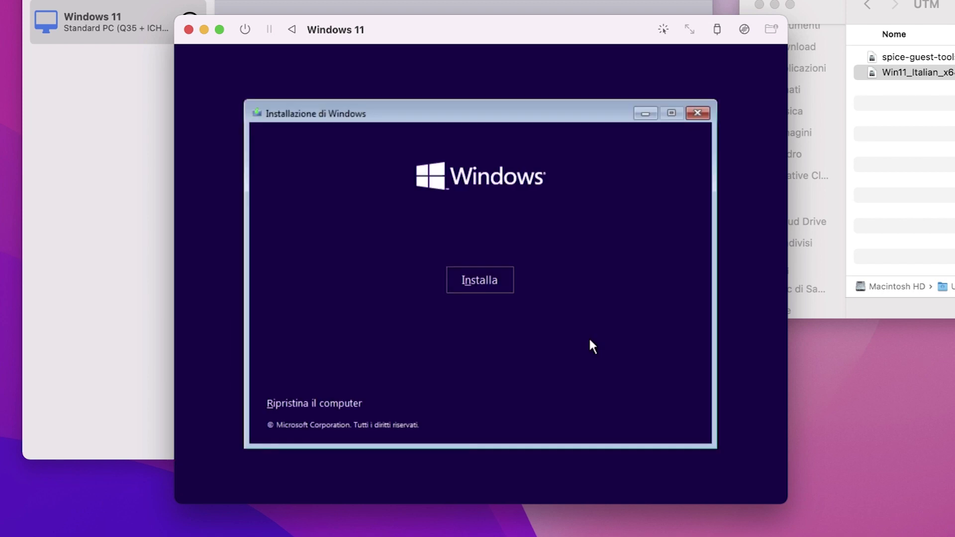
Start the Windows installation again without a product key and choose the Windows 11 Home x64 edition
click(492, 286)
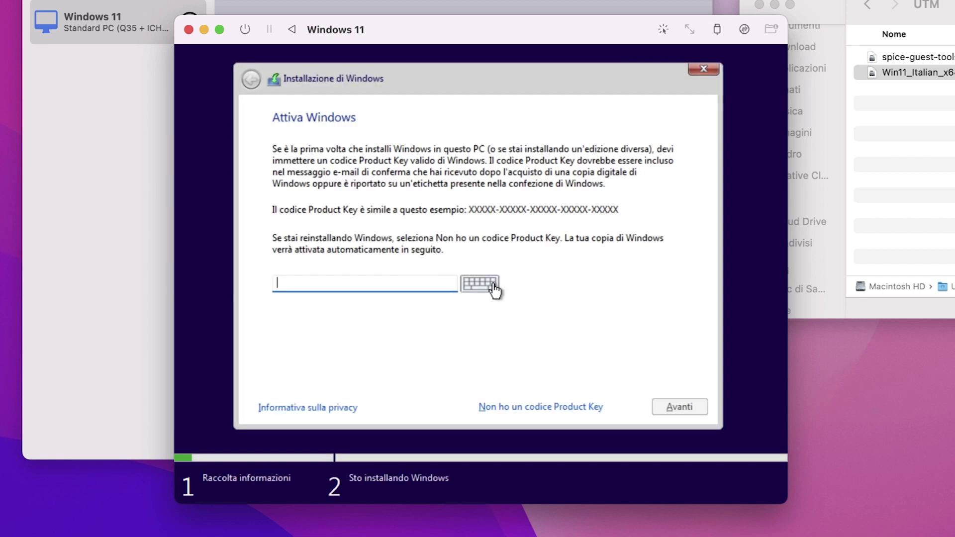
click(535, 406)
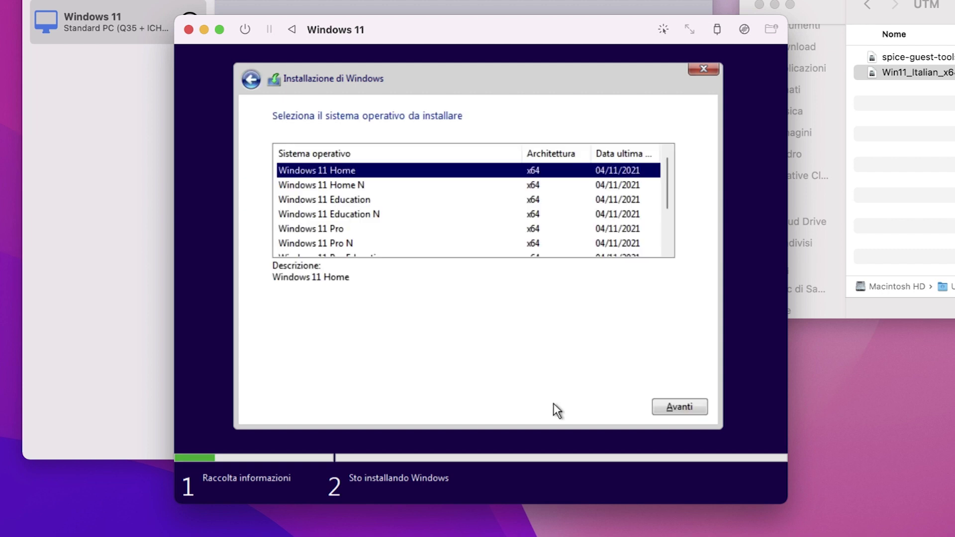
click(662, 411)
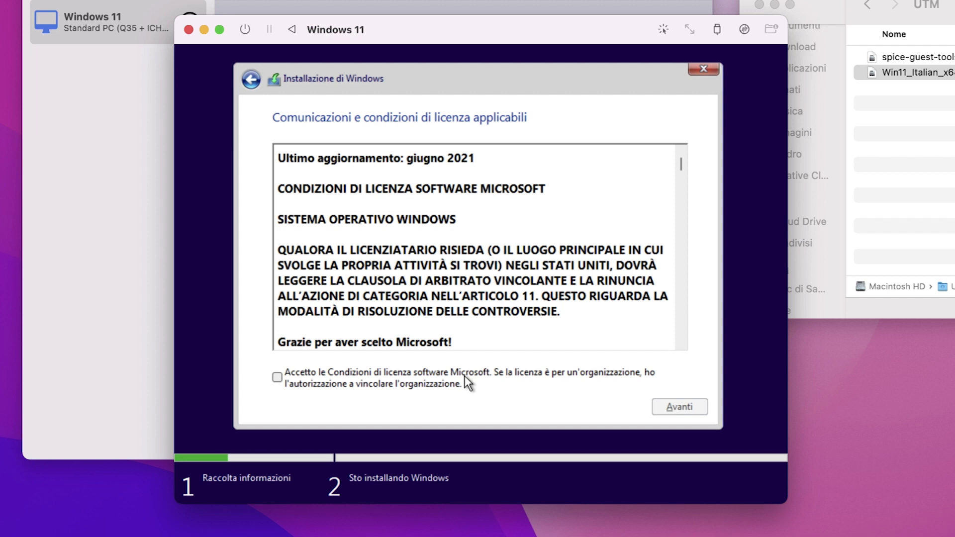
Accept the licence terms and start a custom, Windows-only installation on the unallocated space of drive 0
click(453, 382)
click(658, 413)
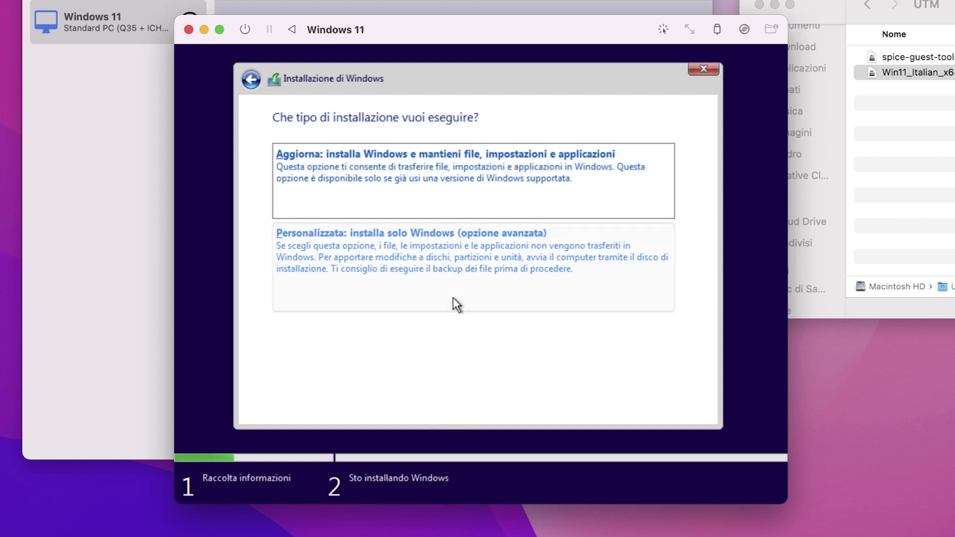
click(454, 271)
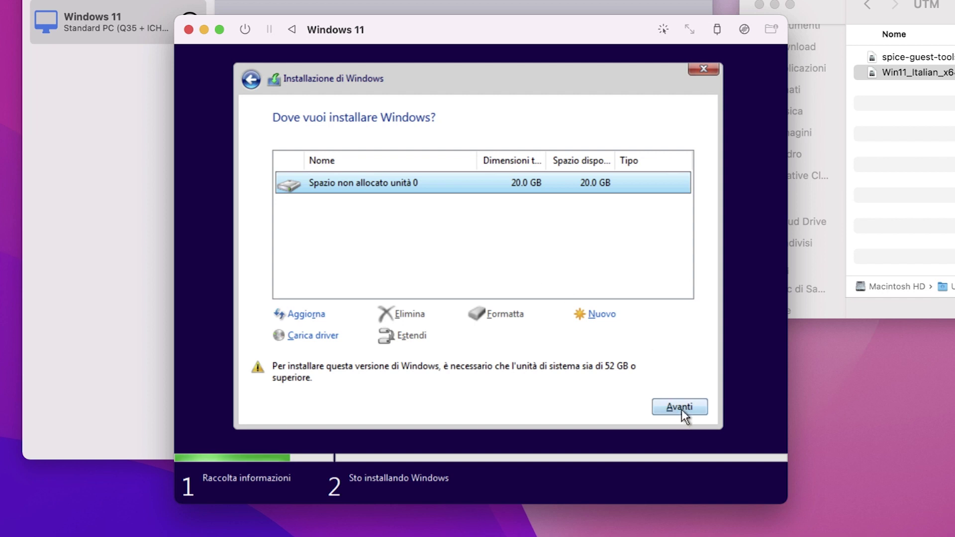
click(693, 401)
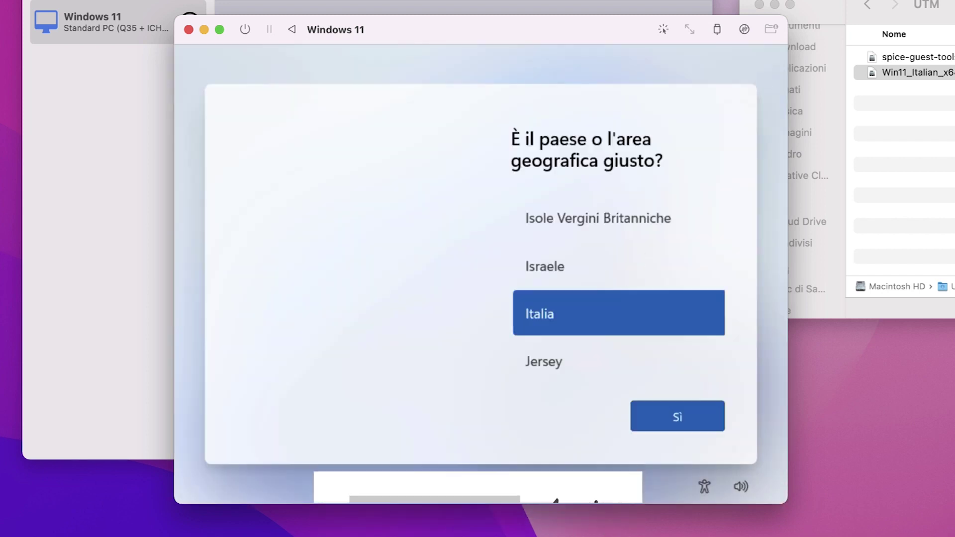
Confirm Italia as the country and Italiano as the keyboard layout in the Windows first-run setup
click(700, 420)
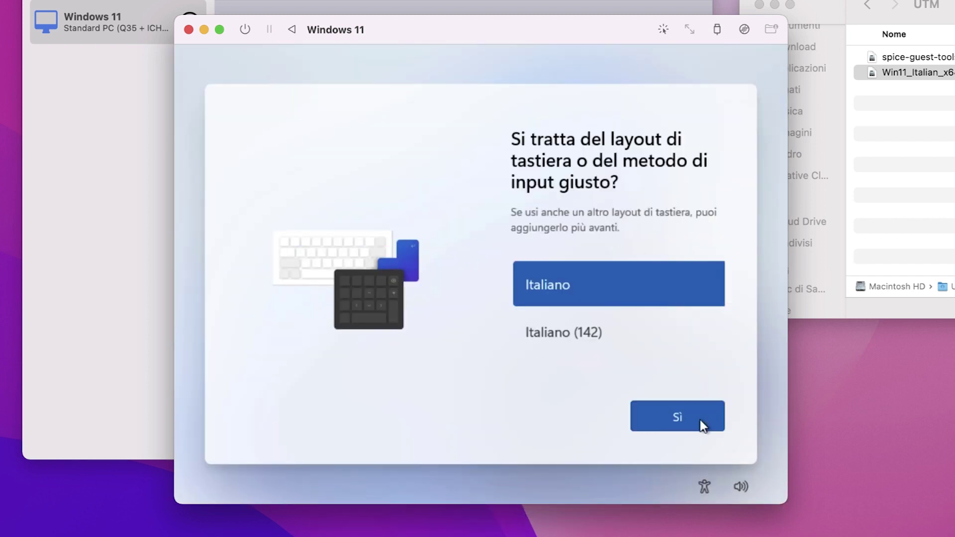
click(700, 419)
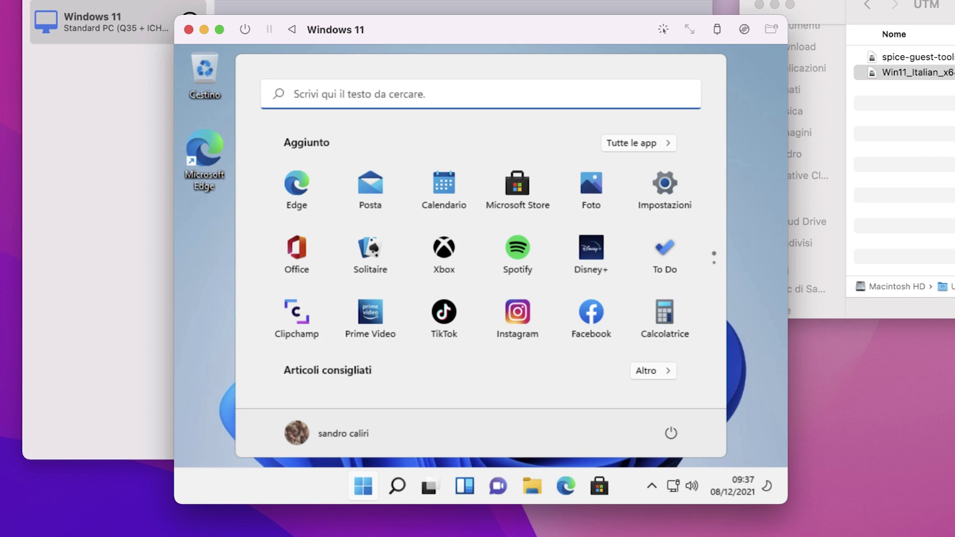
Launch spice-guest-tools-0.164 from the QEMU CD drive (E:) and allow it to make changes to the device
click(537, 484)
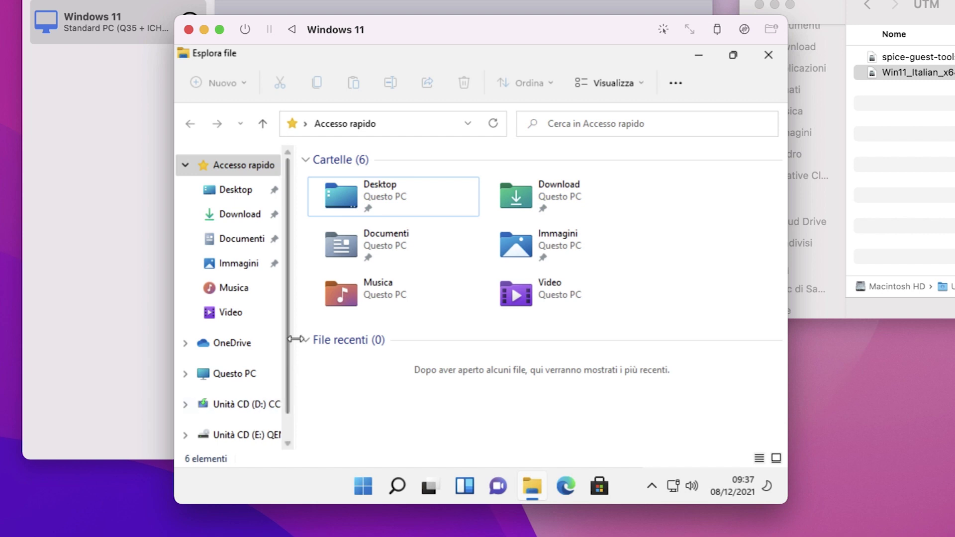
drag(295, 331, 346, 337)
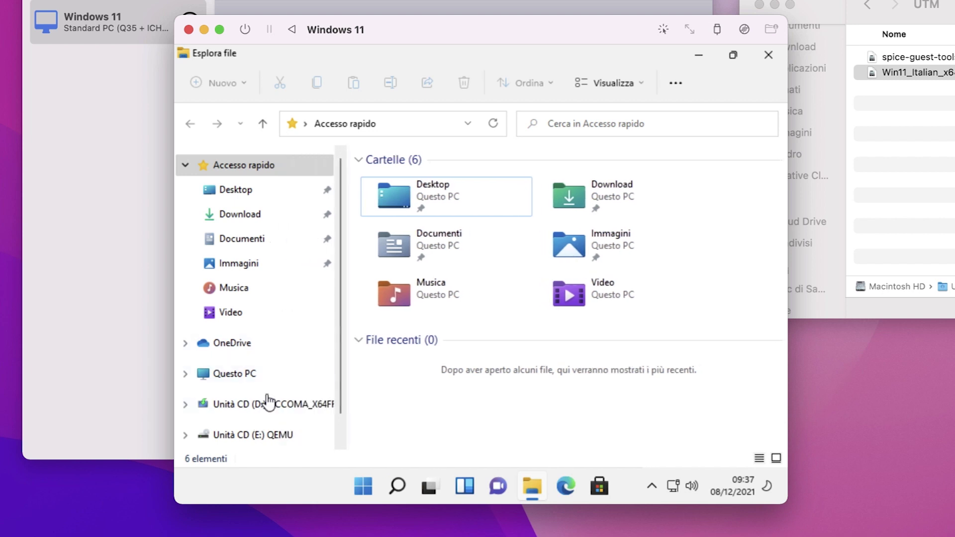
click(279, 436)
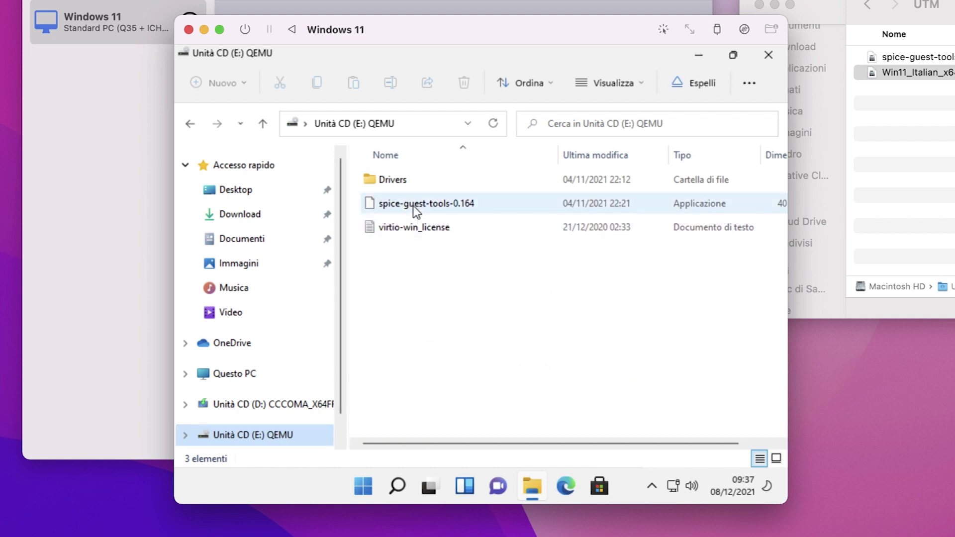
click(416, 208)
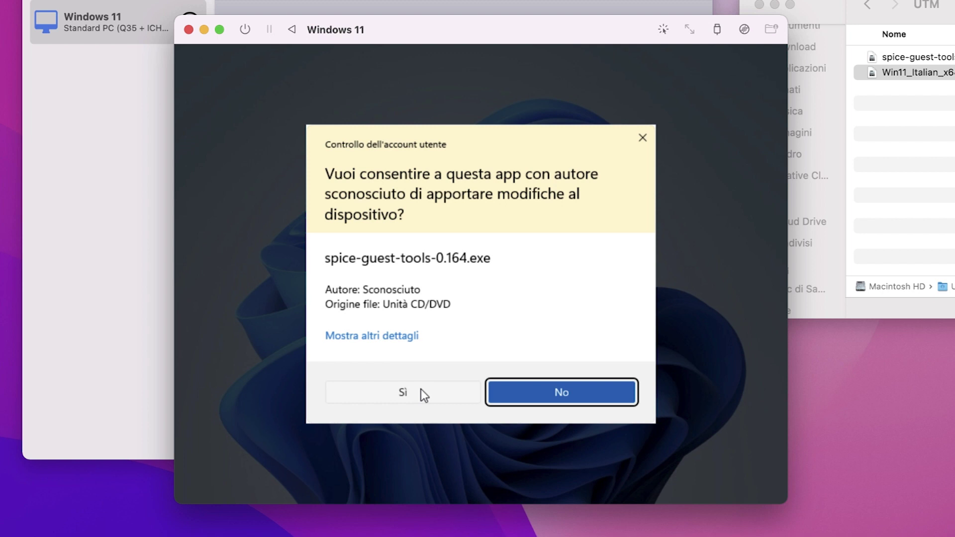
click(421, 389)
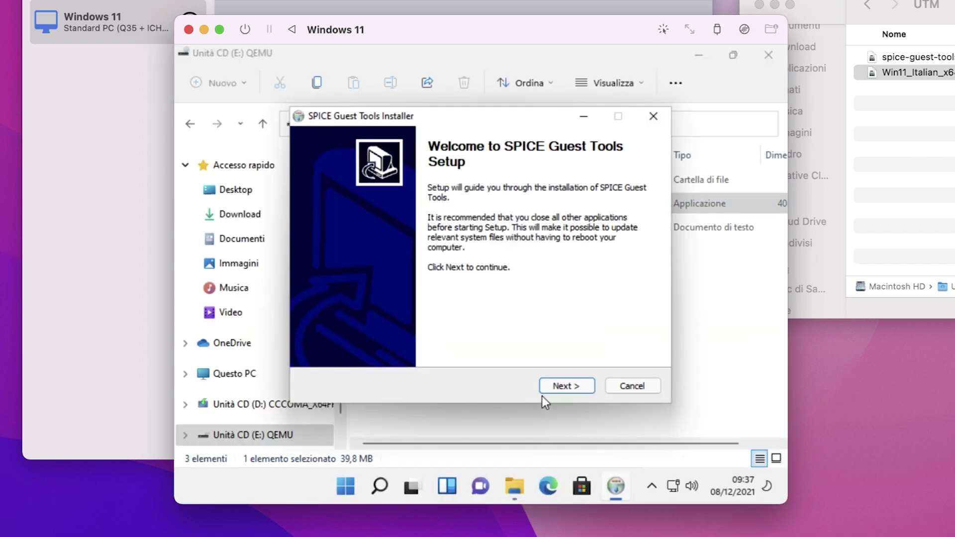
Install SPICE Guest Tools, including the Red Hat VirtIO Serial Driver, and finish the setup wizard
click(562, 387)
click(561, 388)
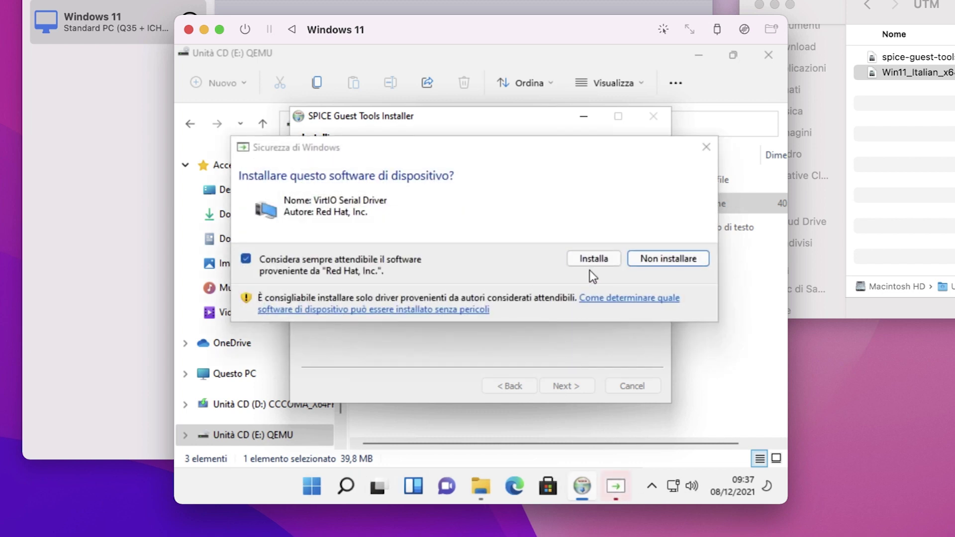
click(590, 261)
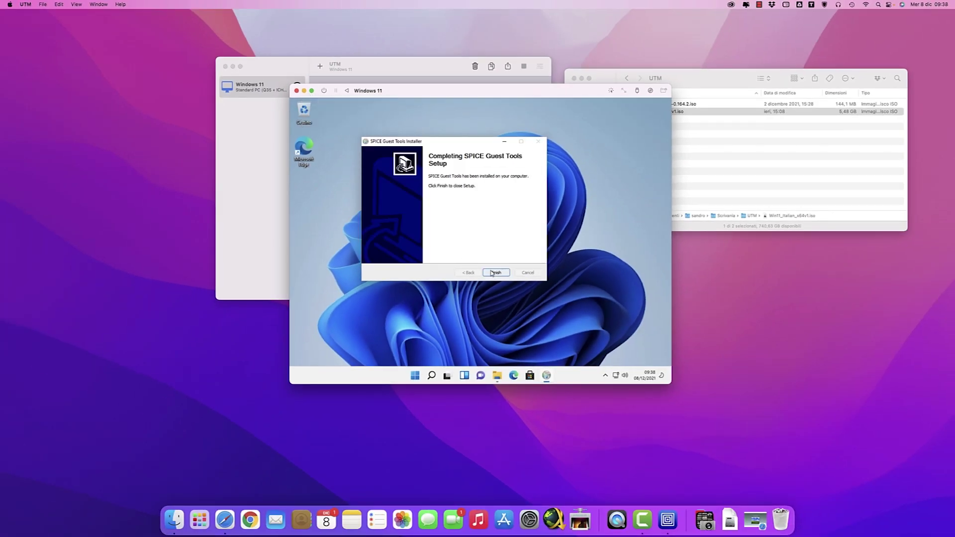
click(493, 274)
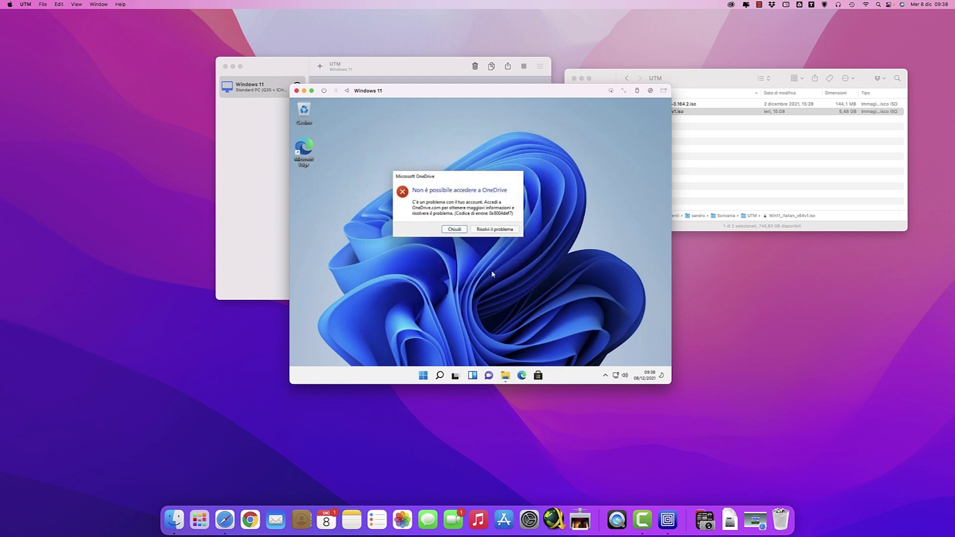
Dismiss the OneDrive error and show the virtual machine in full screen with the Windows Start menu open
click(461, 230)
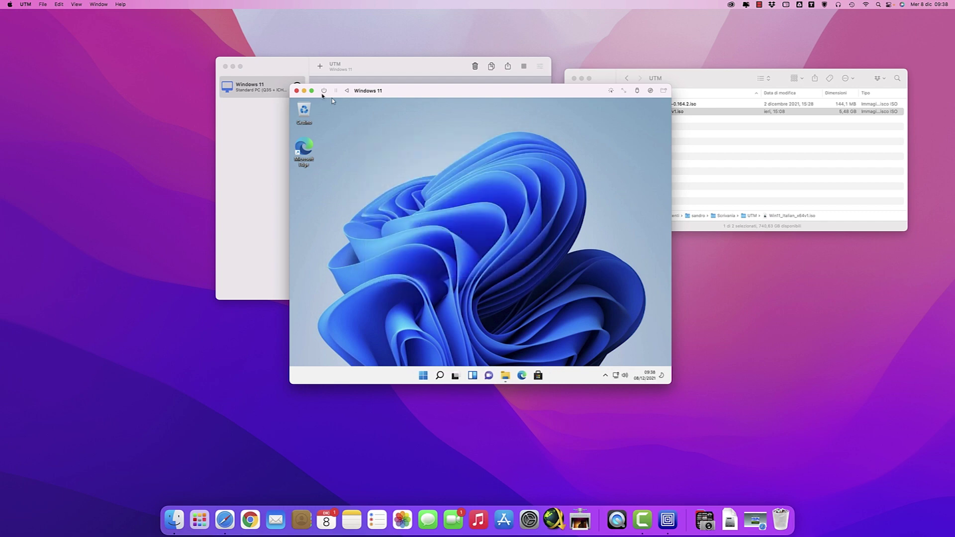
click(312, 91)
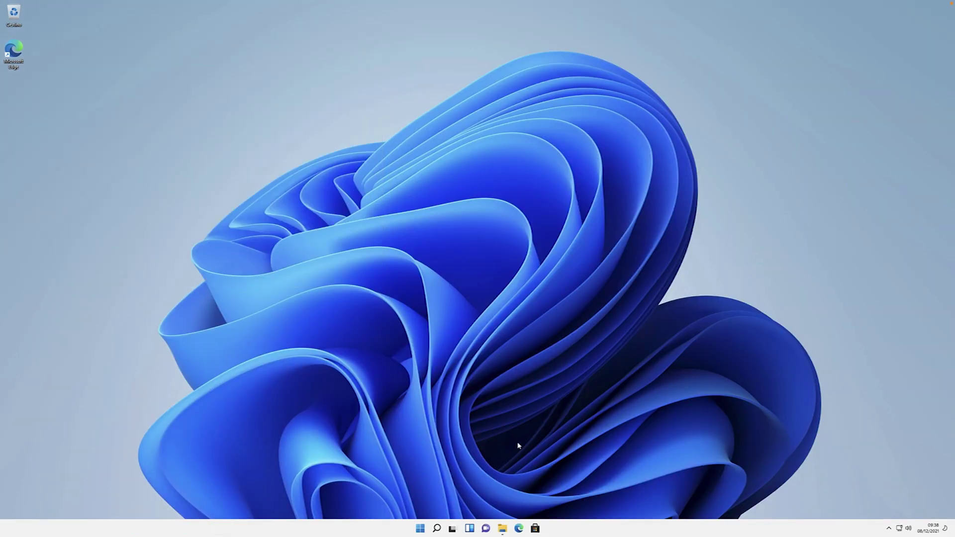
click(420, 528)
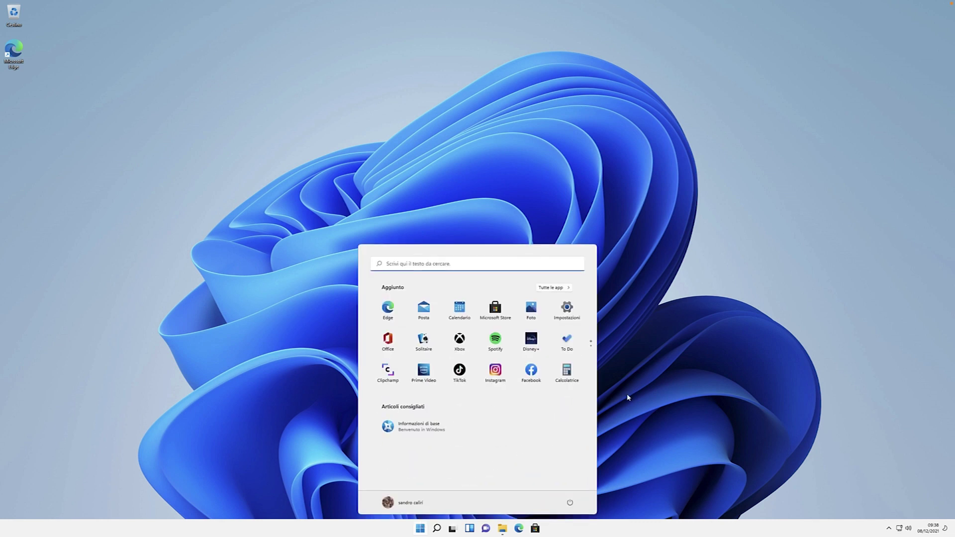